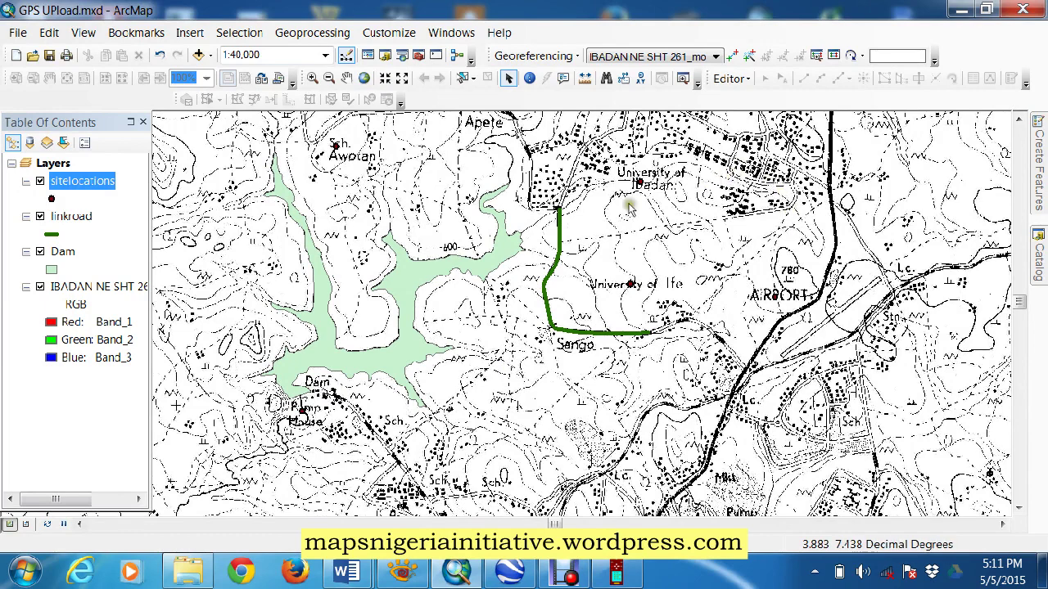
# Draw the sitelocations points with the green Circle 2 marker at size 18.
pyautogui.moveTo(387, 179); pyautogui.dragTo(458, 136)
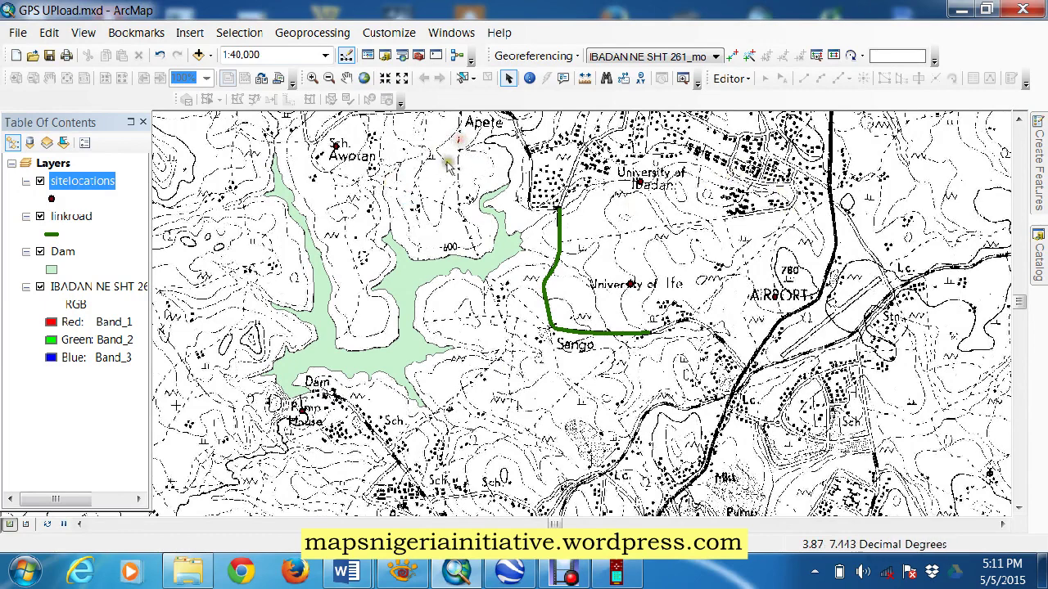
pyautogui.click(346, 78)
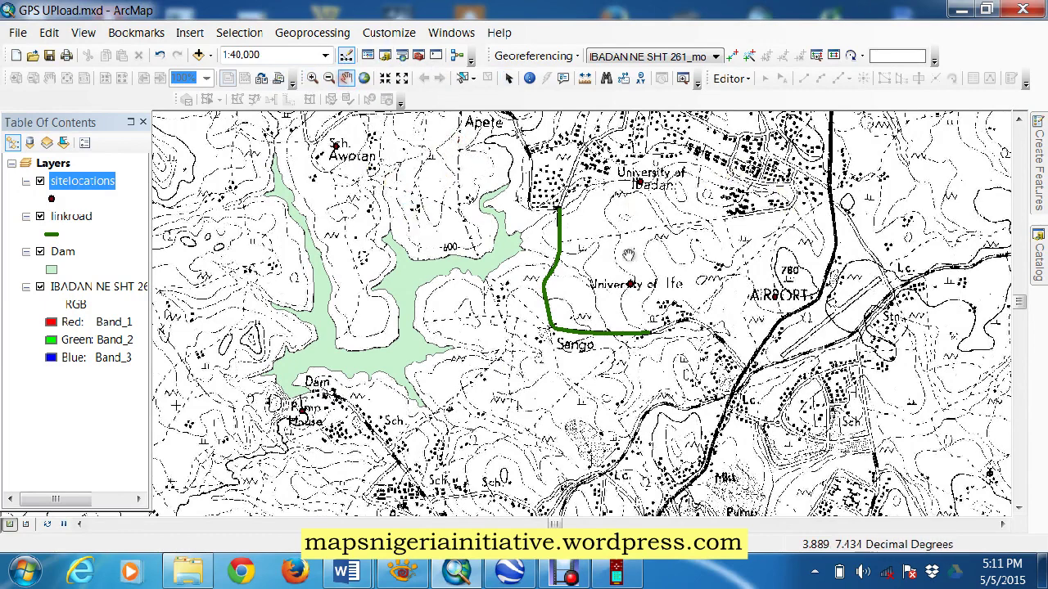
pyautogui.moveTo(534, 372); pyautogui.dragTo(597, 337)
pyautogui.moveTo(555, 303); pyautogui.dragTo(485, 359)
pyautogui.moveTo(410, 178); pyautogui.dragTo(453, 196)
pyautogui.moveTo(679, 245); pyautogui.dragTo(725, 253)
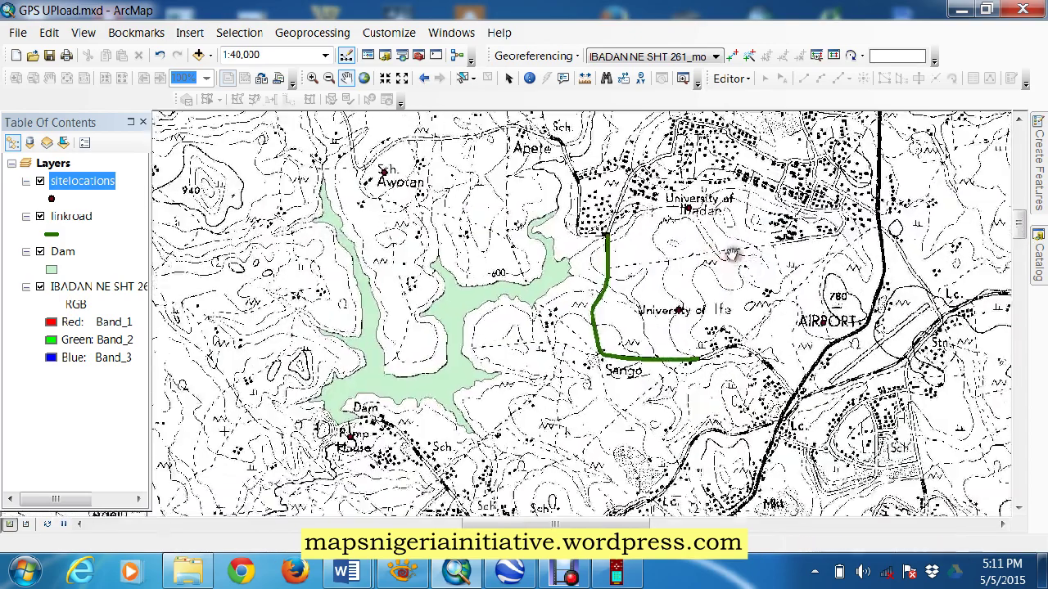
pyautogui.click(51, 201)
pyautogui.click(788, 214)
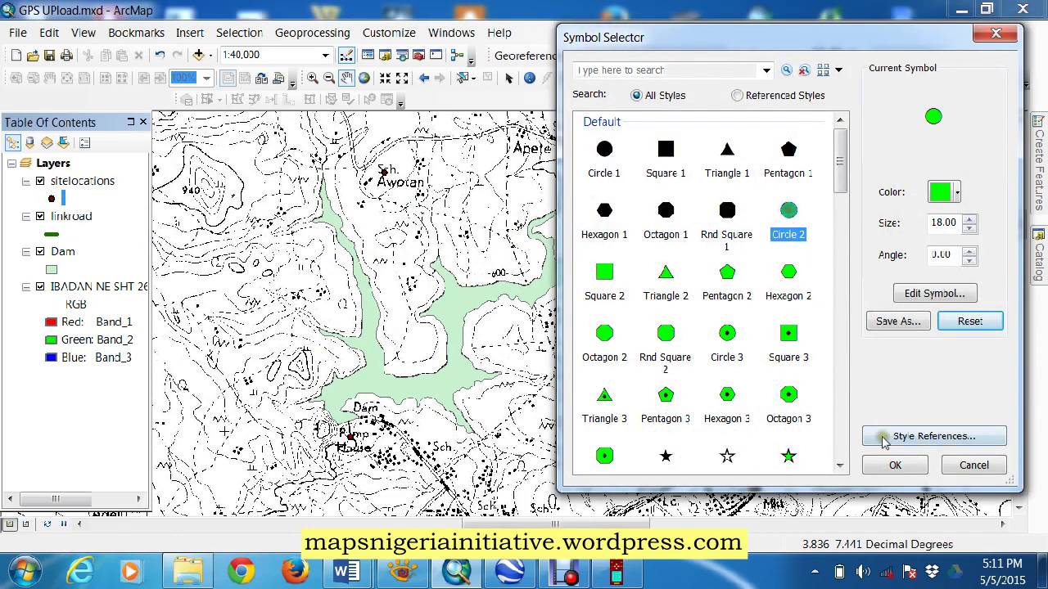
pyautogui.click(893, 464)
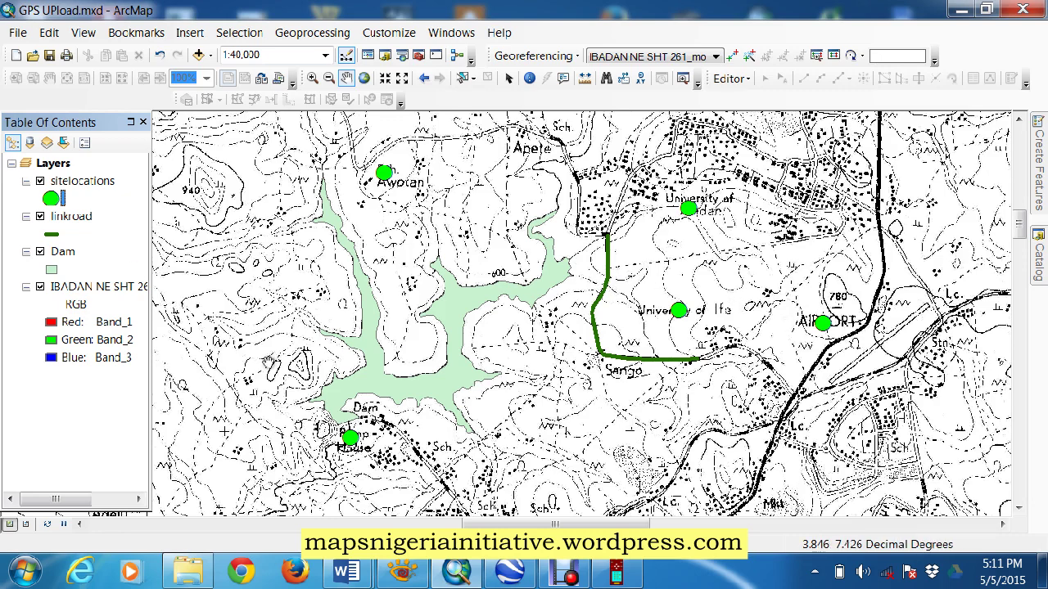
pyautogui.moveTo(174, 220); pyautogui.dragTo(177, 206)
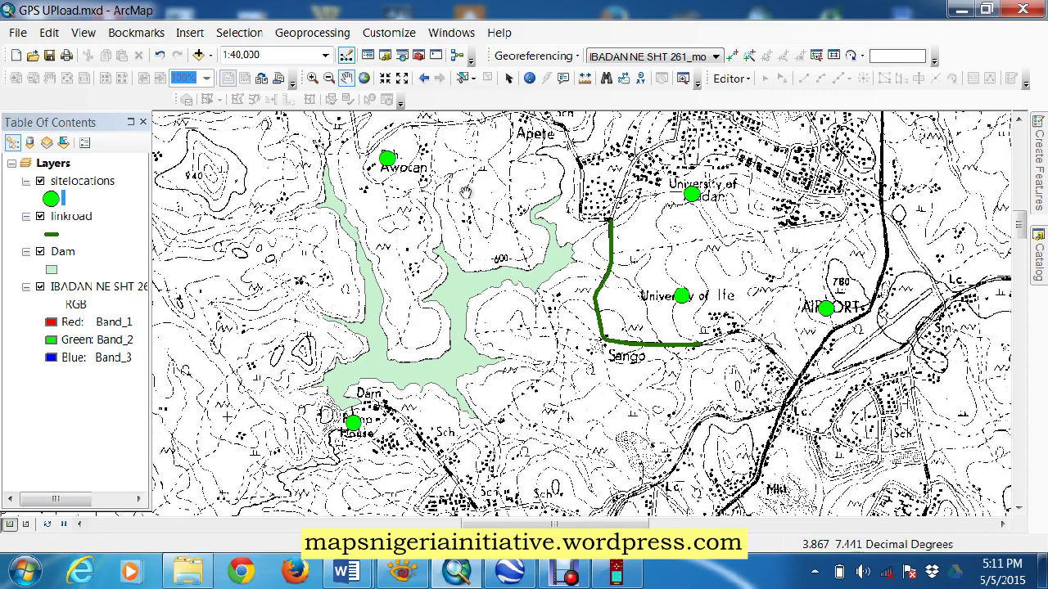
pyautogui.moveTo(467, 193); pyautogui.dragTo(439, 193)
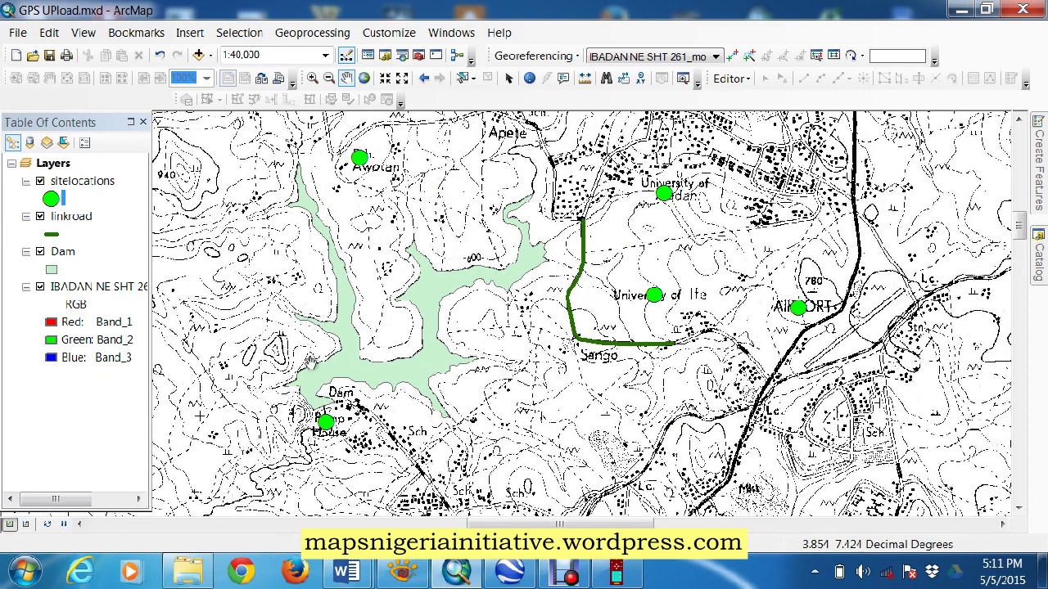
pyautogui.moveTo(284, 327); pyautogui.dragTo(255, 280)
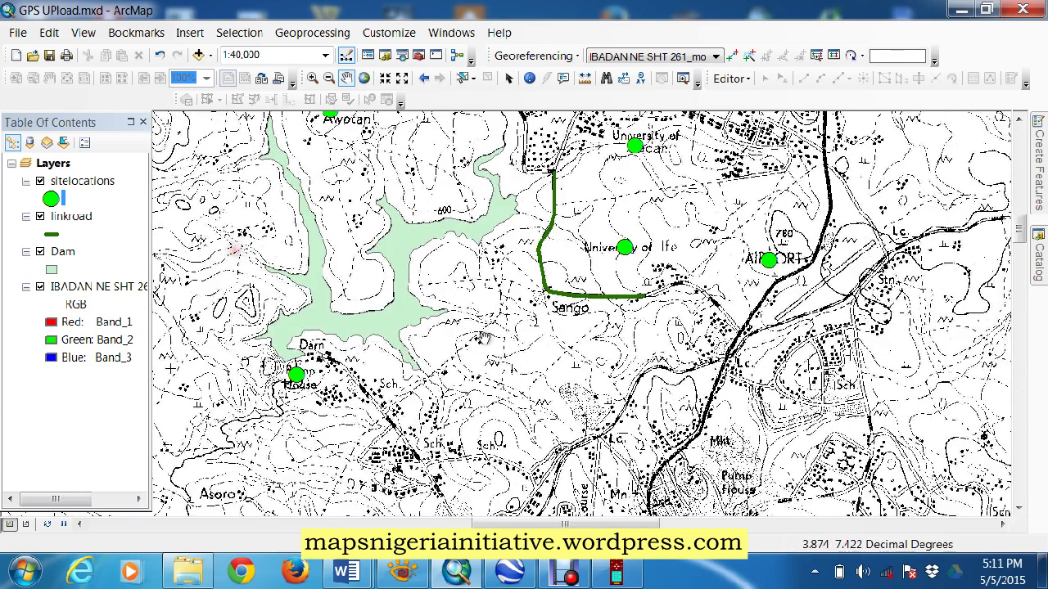
pyautogui.moveTo(483, 338); pyautogui.dragTo(501, 440)
pyautogui.moveTo(810, 291); pyautogui.dragTo(816, 268)
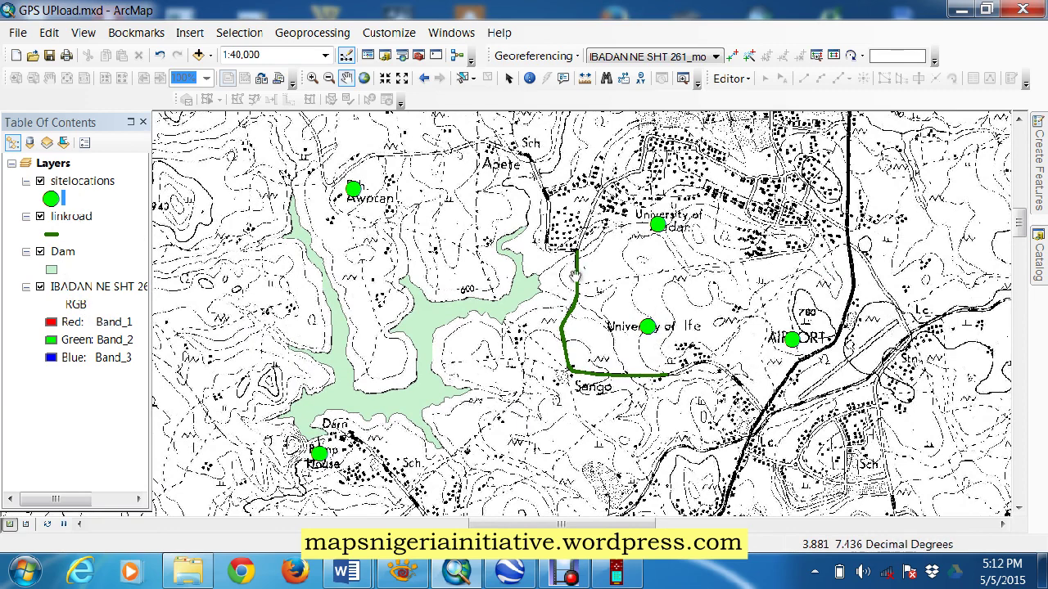
pyautogui.moveTo(619, 293); pyautogui.dragTo(597, 257)
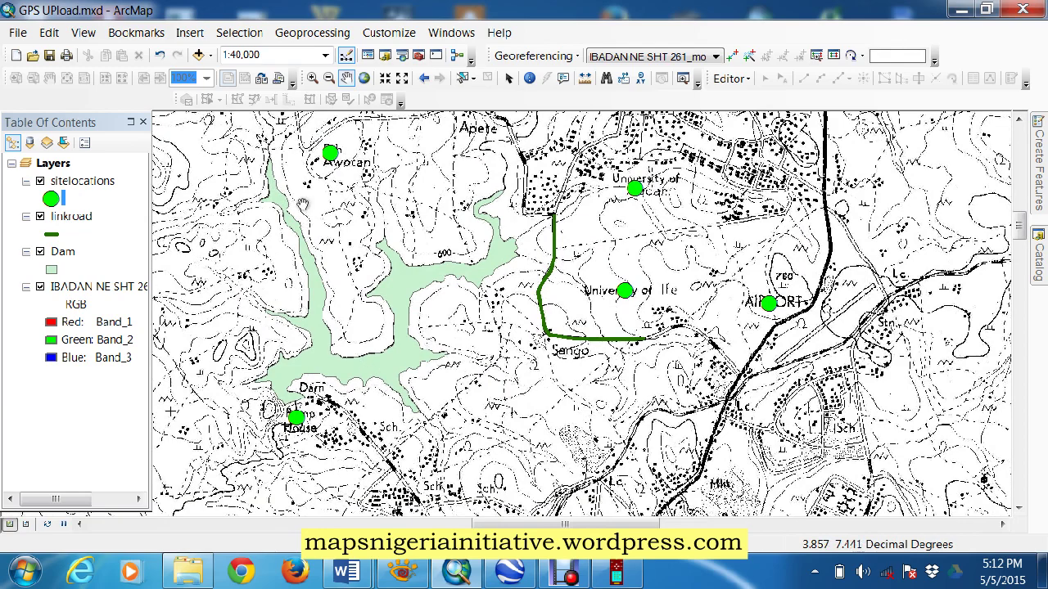
pyautogui.moveTo(448, 246); pyautogui.dragTo(529, 258)
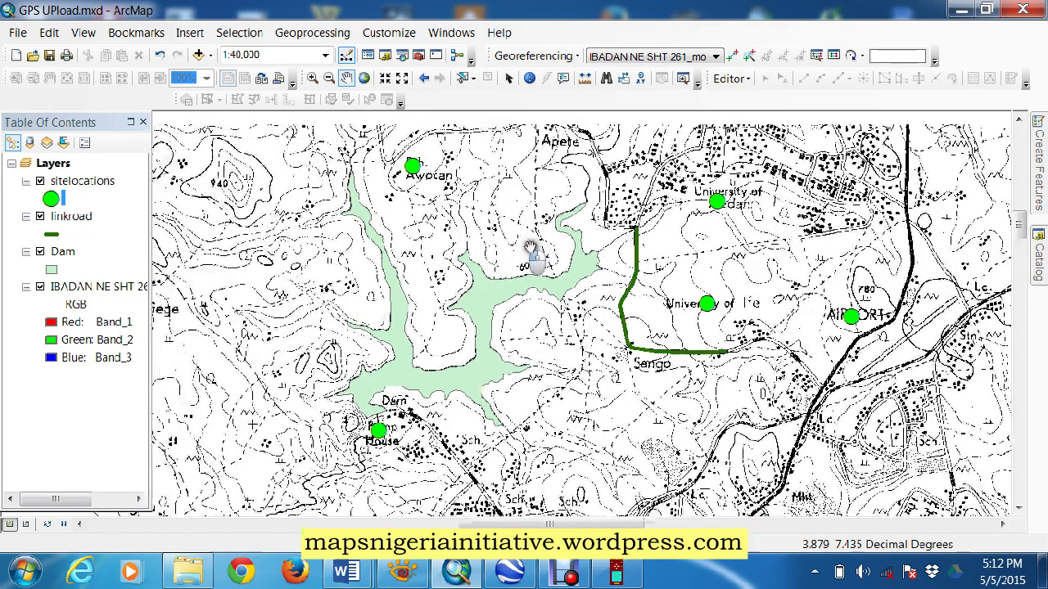
pyautogui.click(382, 76)
pyautogui.moveTo(459, 259); pyautogui.dragTo(473, 347)
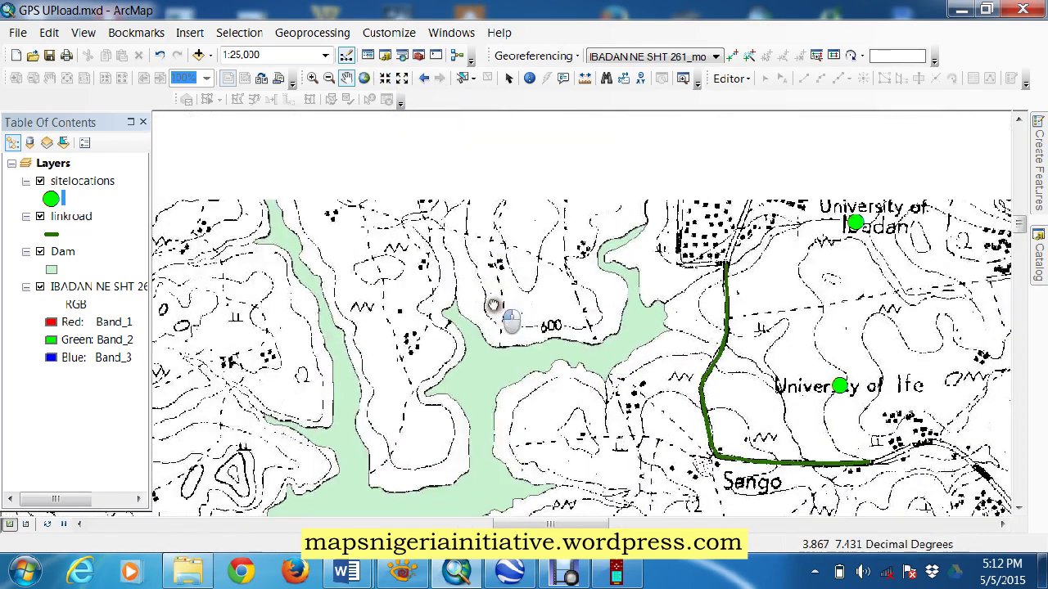
pyautogui.moveTo(569, 505); pyautogui.dragTo(602, 354)
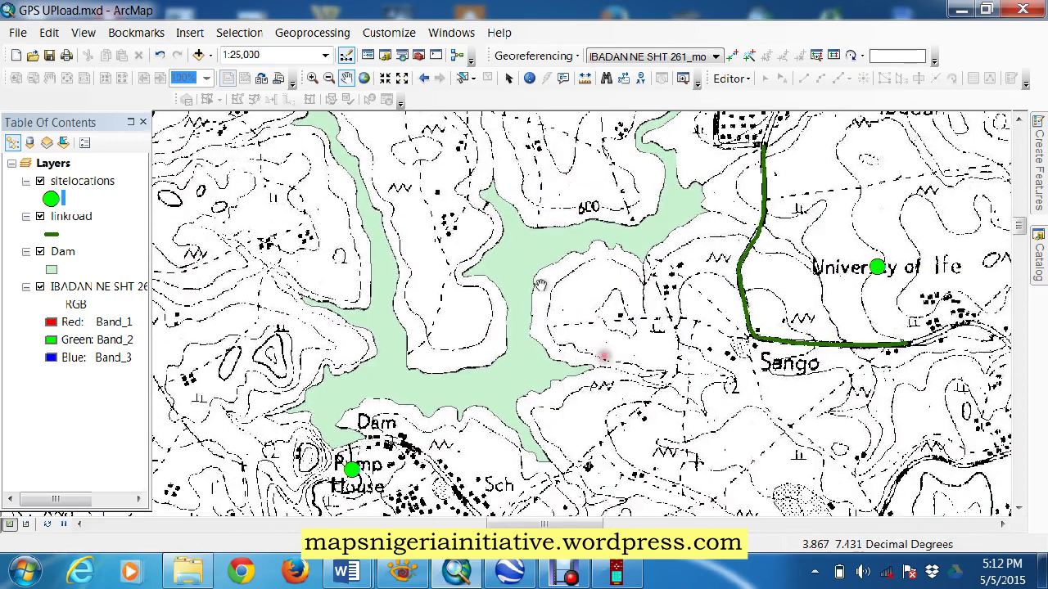
pyautogui.click(401, 78)
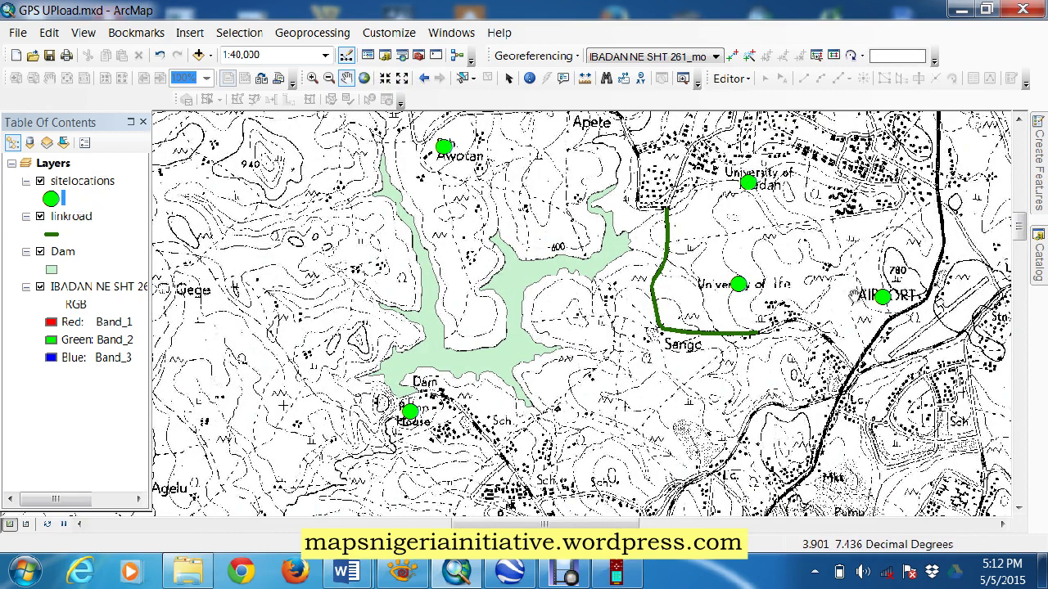
# Bring DNR GPS to the front and start loading data from a database.
pyautogui.click(617, 572)
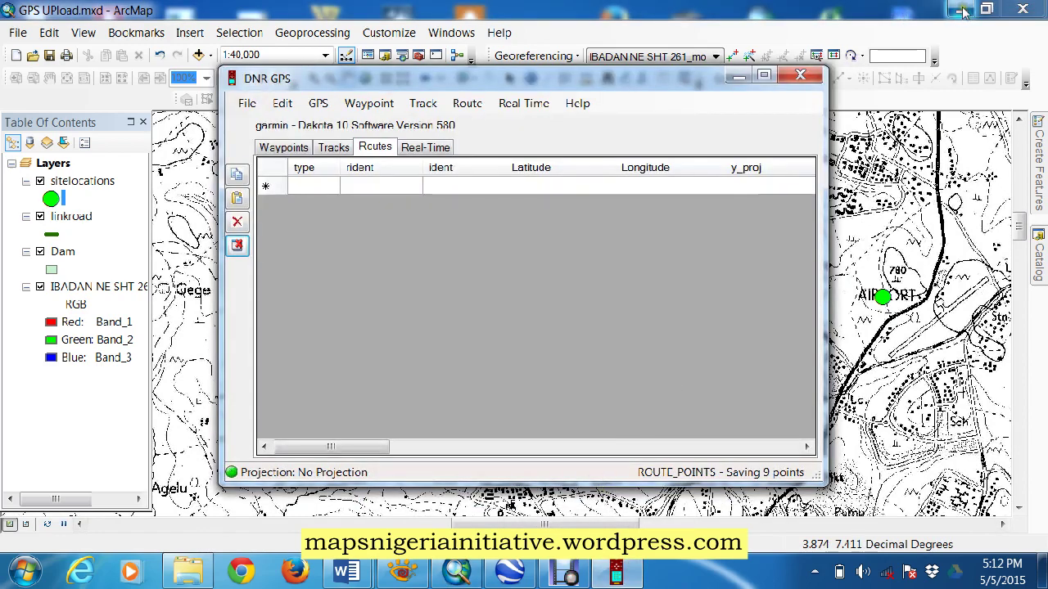
pyautogui.click(963, 12)
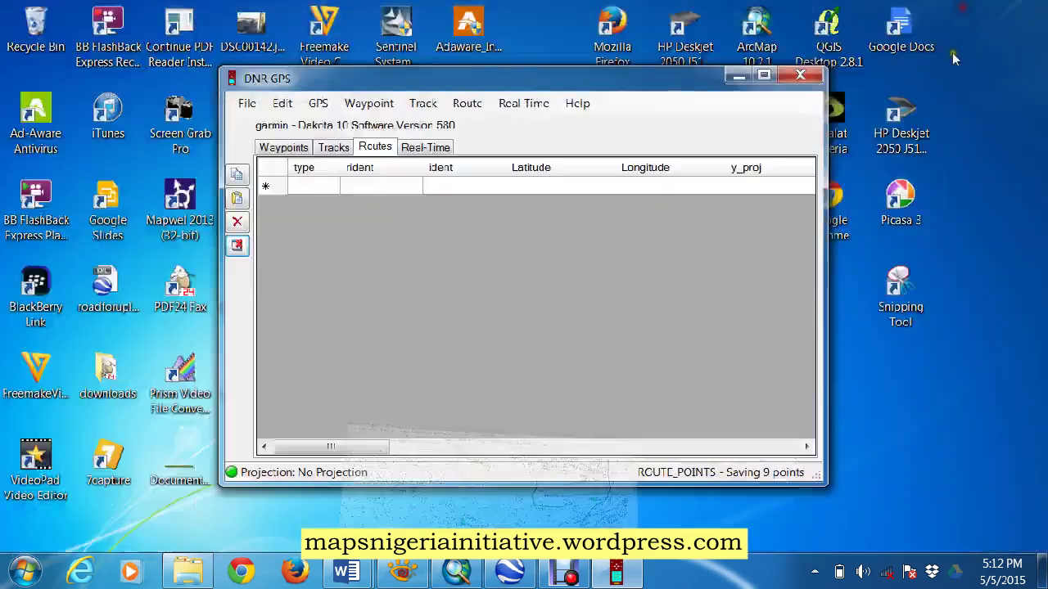
pyautogui.click(248, 106)
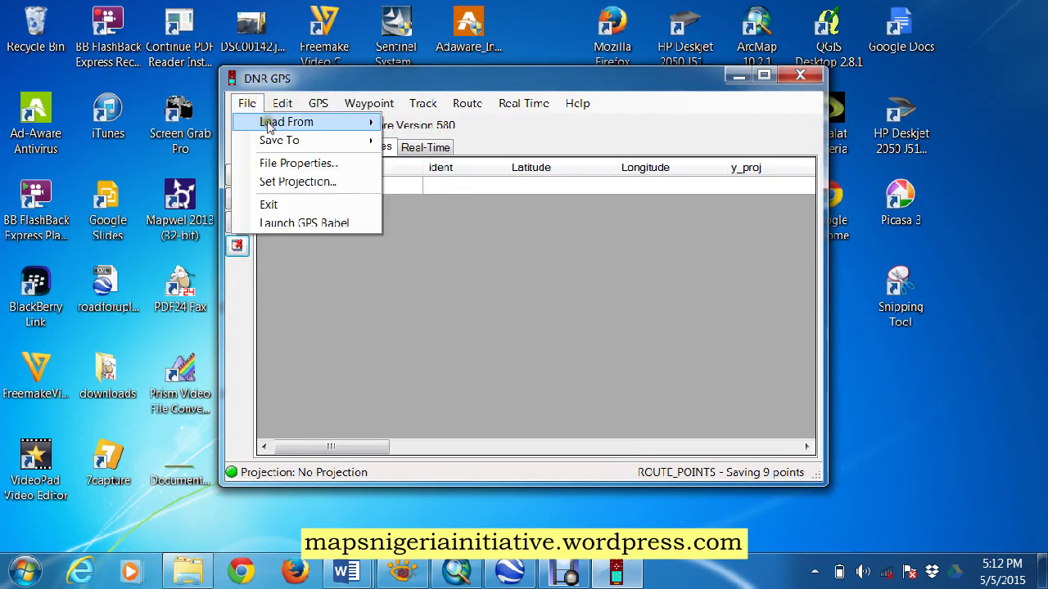
pyautogui.moveTo(270, 121)
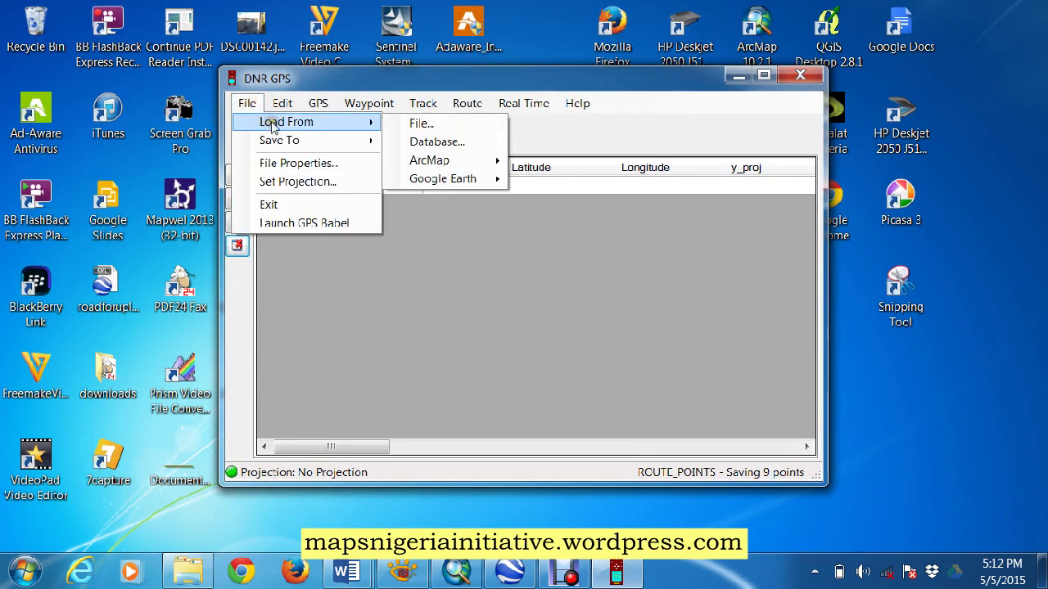
pyautogui.click(437, 141)
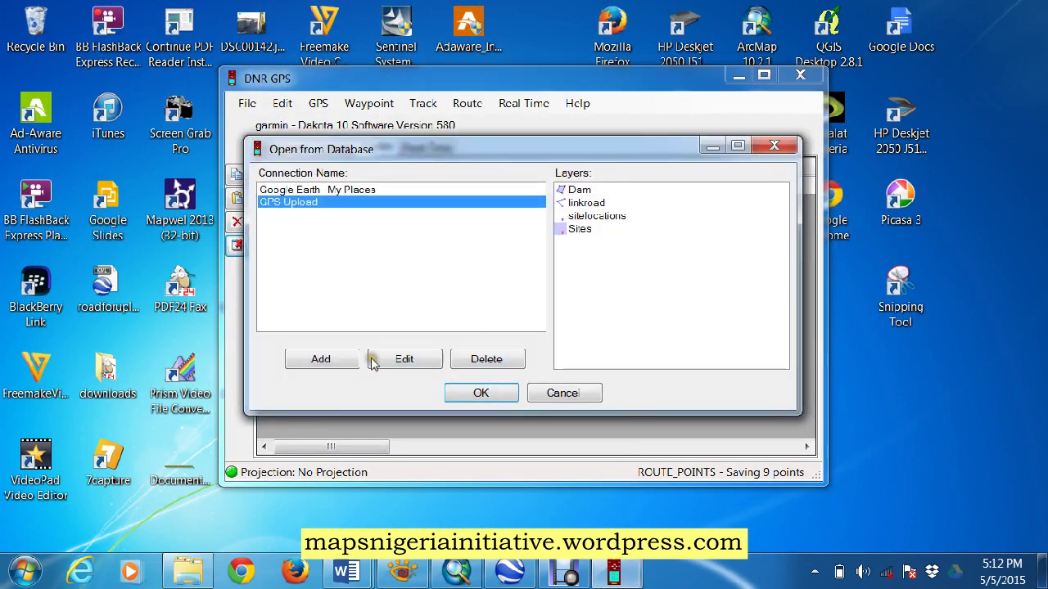
# Add a new ESRI File Geodatabase (v10.x) connection and begin entering its name.
pyautogui.click(322, 359)
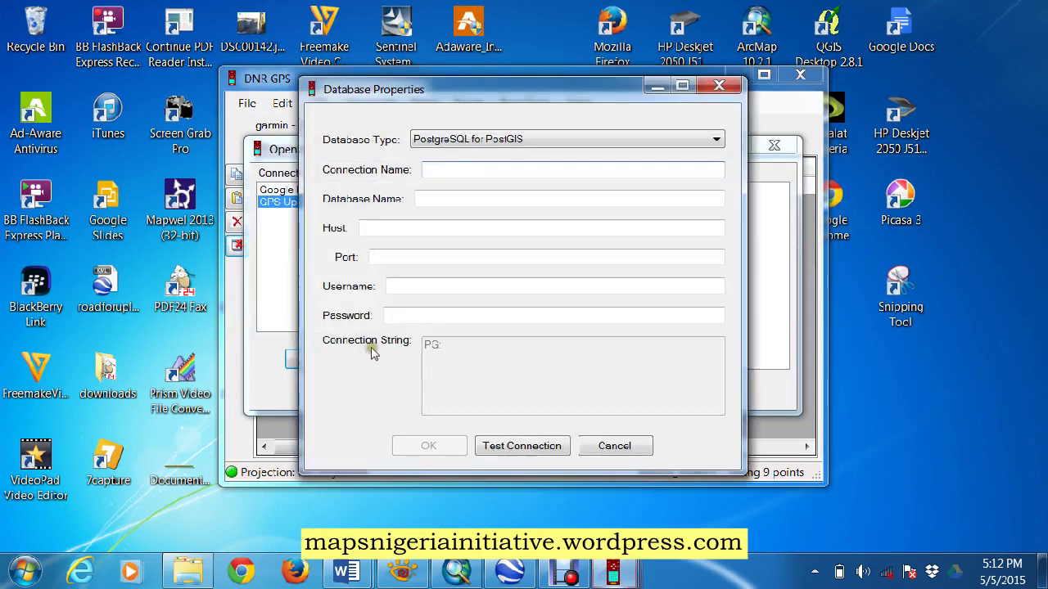
pyautogui.click(540, 137)
pyautogui.click(530, 168)
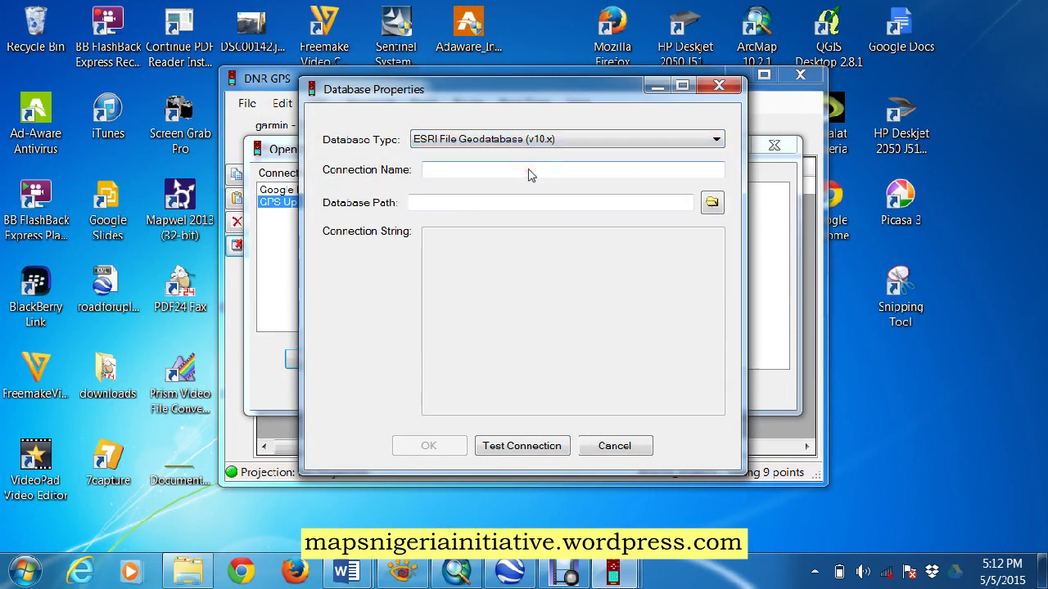
pyautogui.click(522, 169)
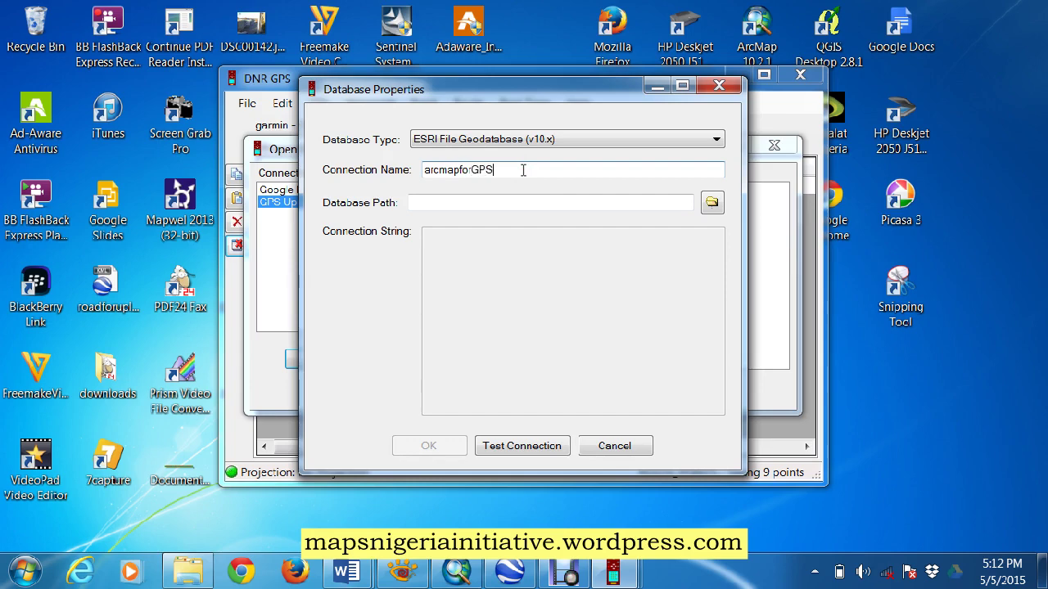
# Set the connection's database path to the C:\IbadanMajorRoads folder.
pyautogui.click(712, 201)
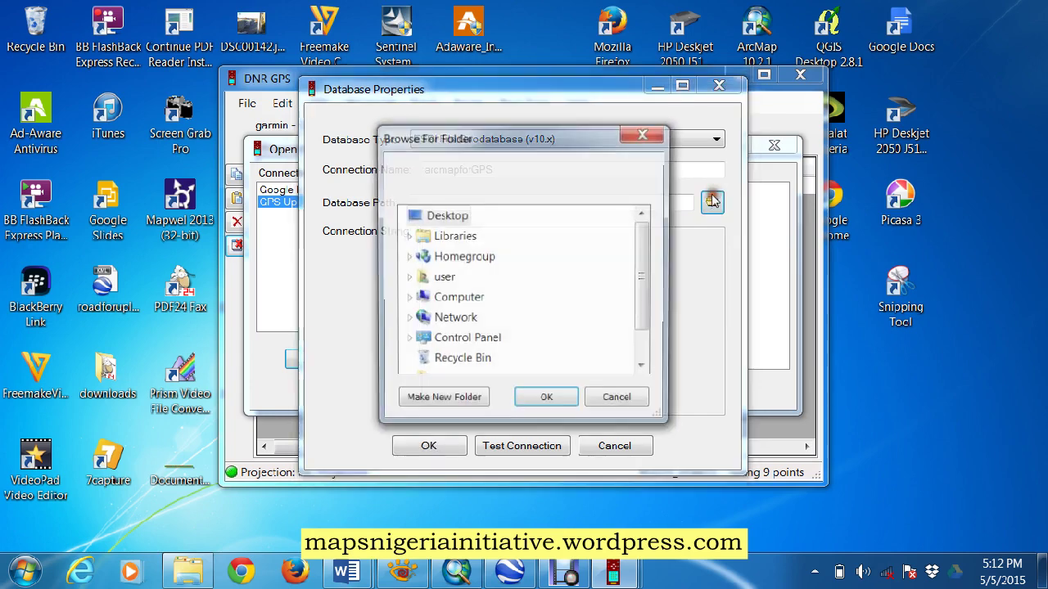
pyautogui.click(645, 347)
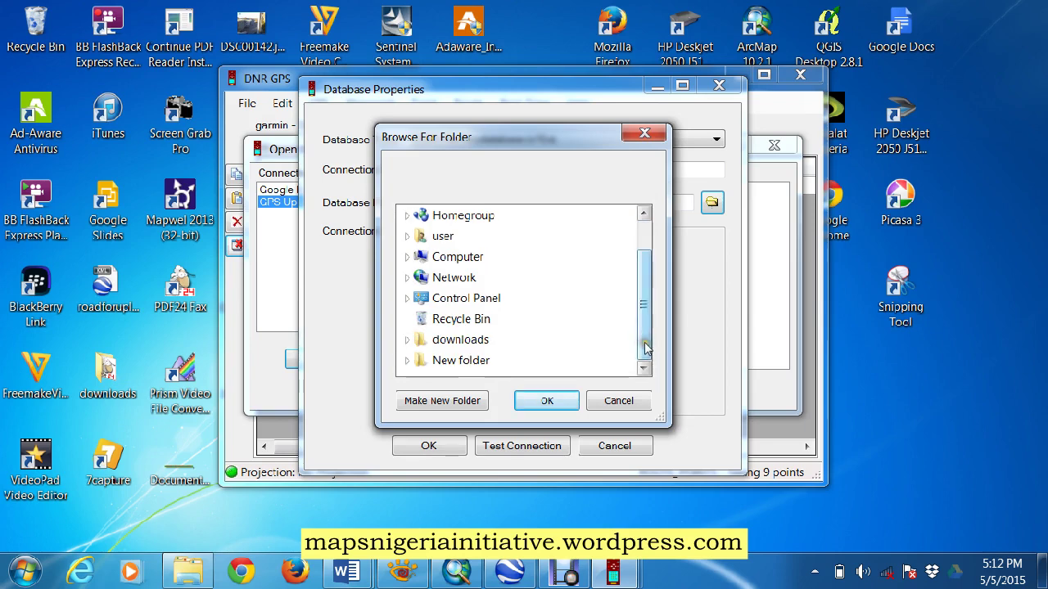
pyautogui.click(456, 259)
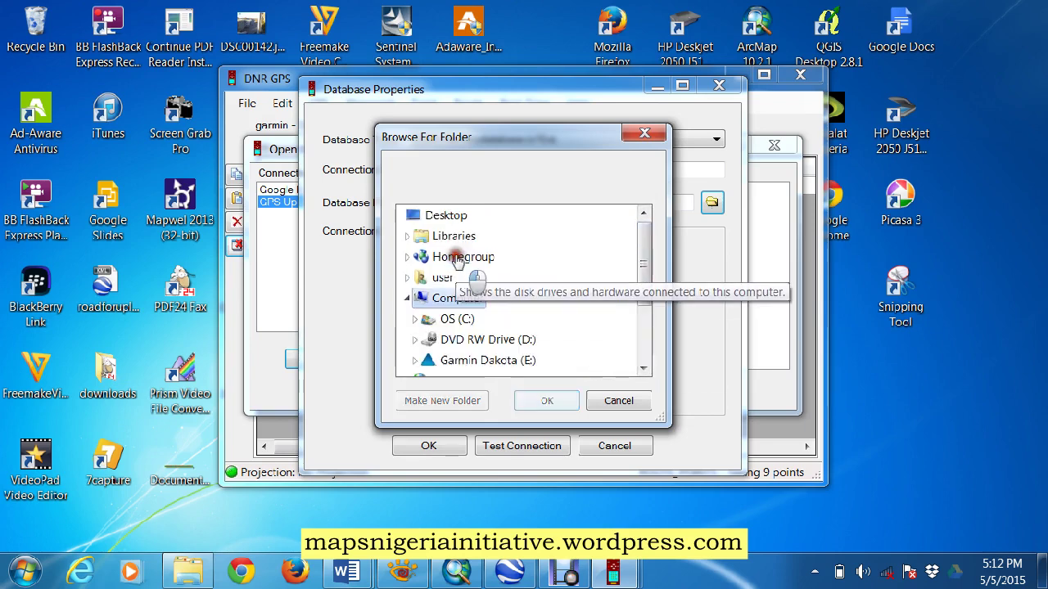
pyautogui.click(452, 319)
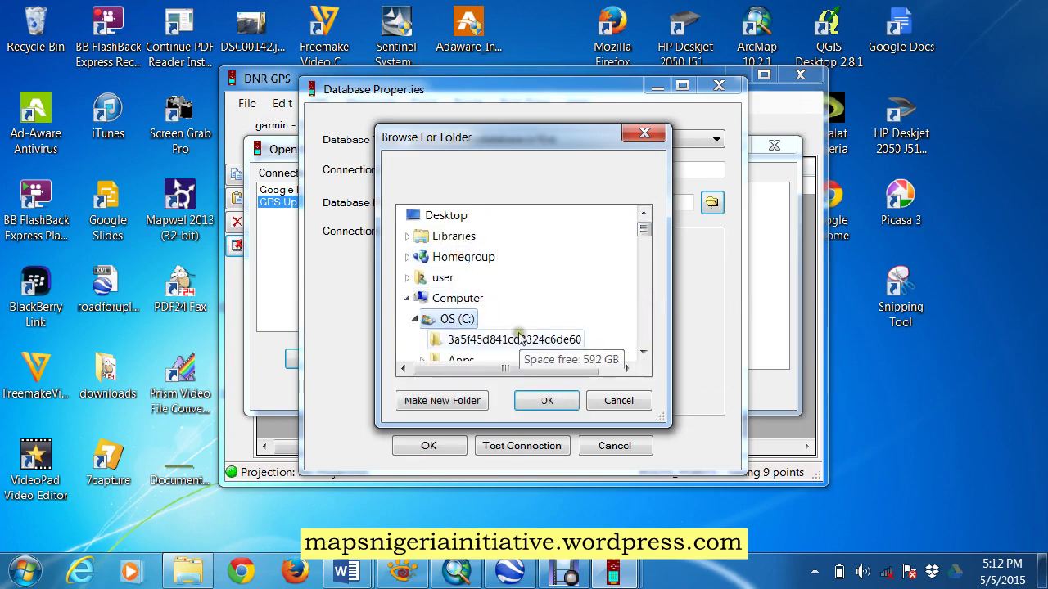
pyautogui.click(646, 333)
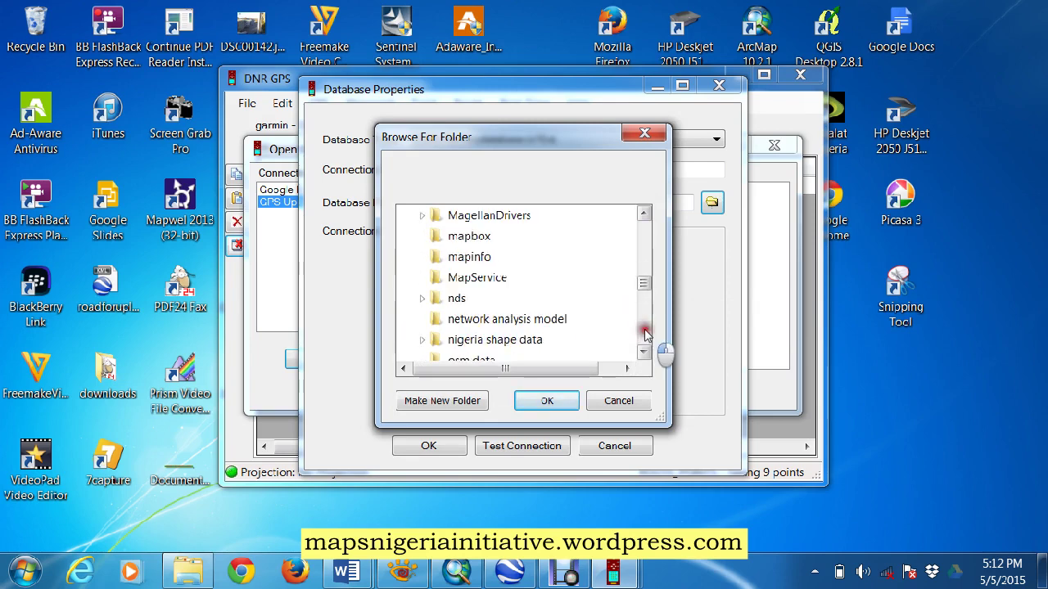
pyautogui.click(646, 249)
pyautogui.click(530, 296)
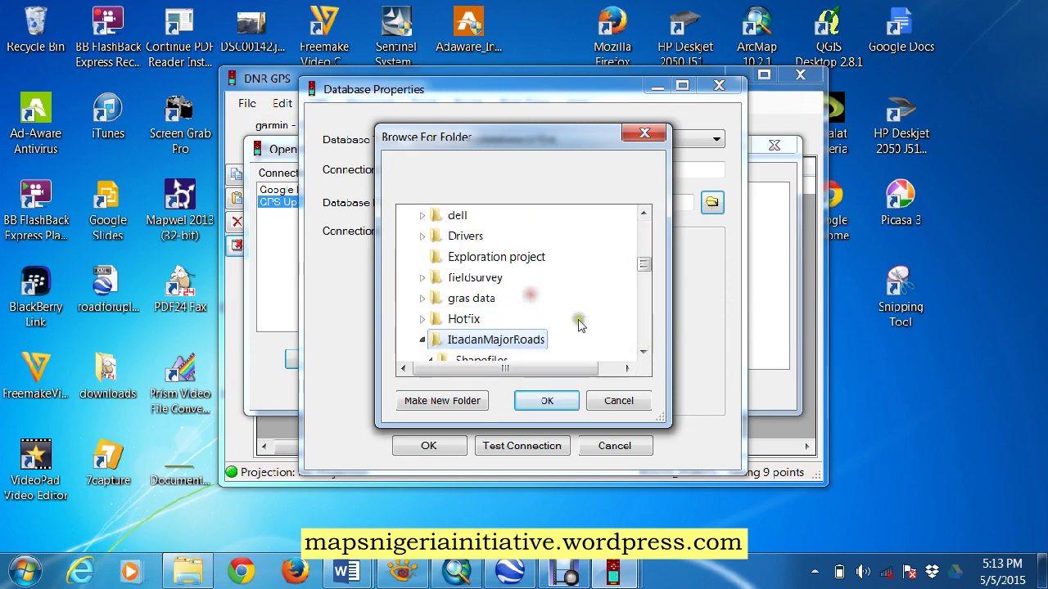
pyautogui.click(642, 351)
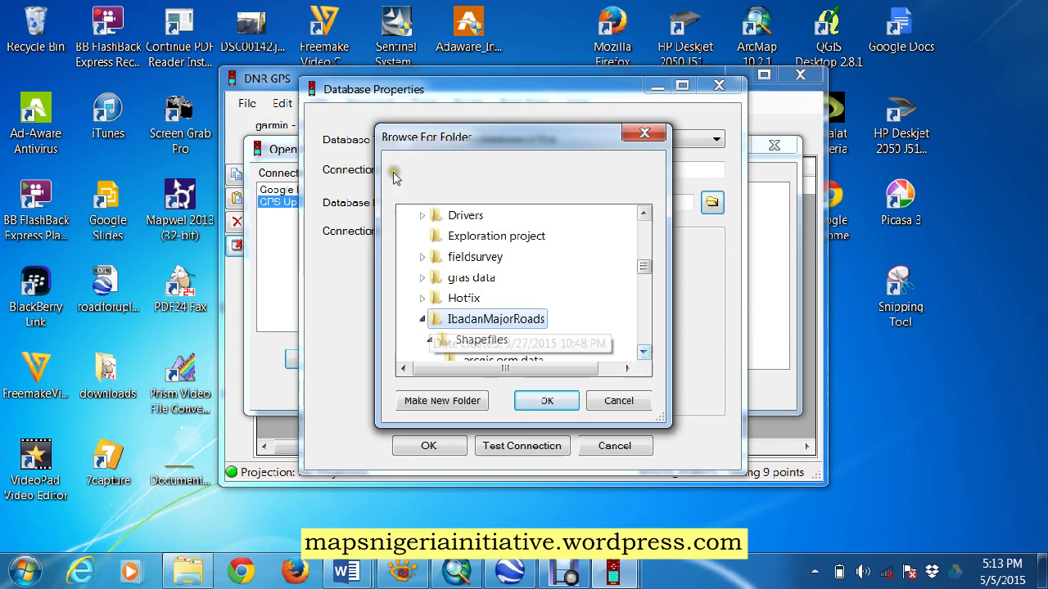
pyautogui.click(524, 401)
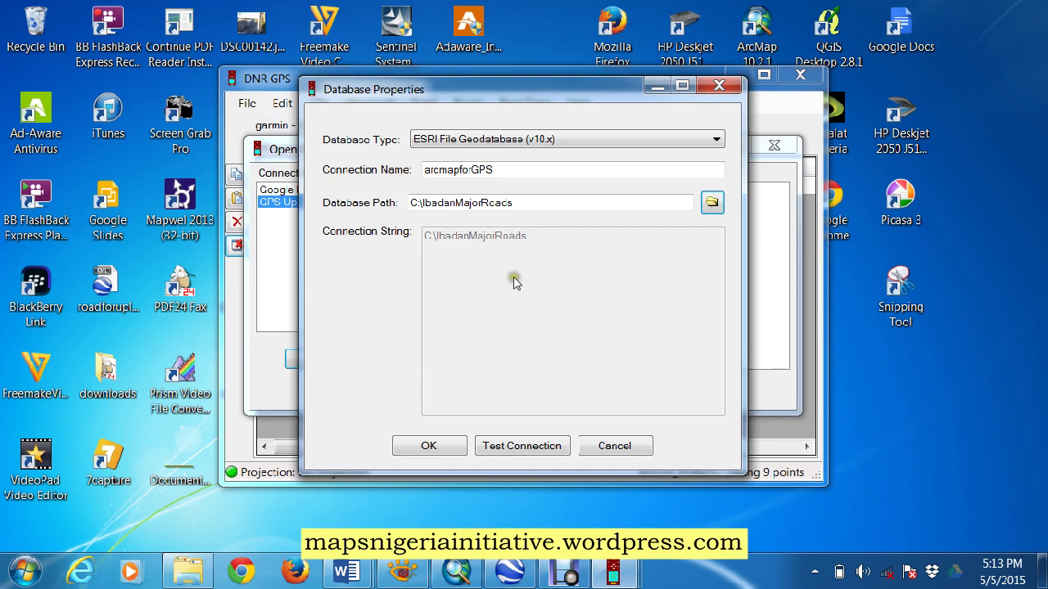
# Test the connection successfully and save the arcmapforGPS connection.
pyautogui.click(512, 445)
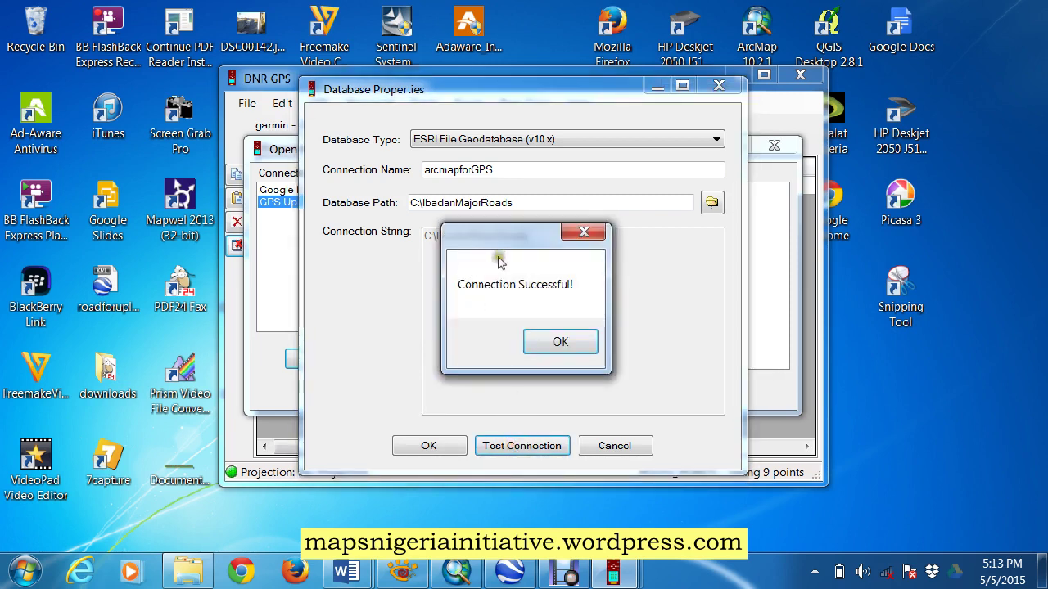
pyautogui.click(559, 342)
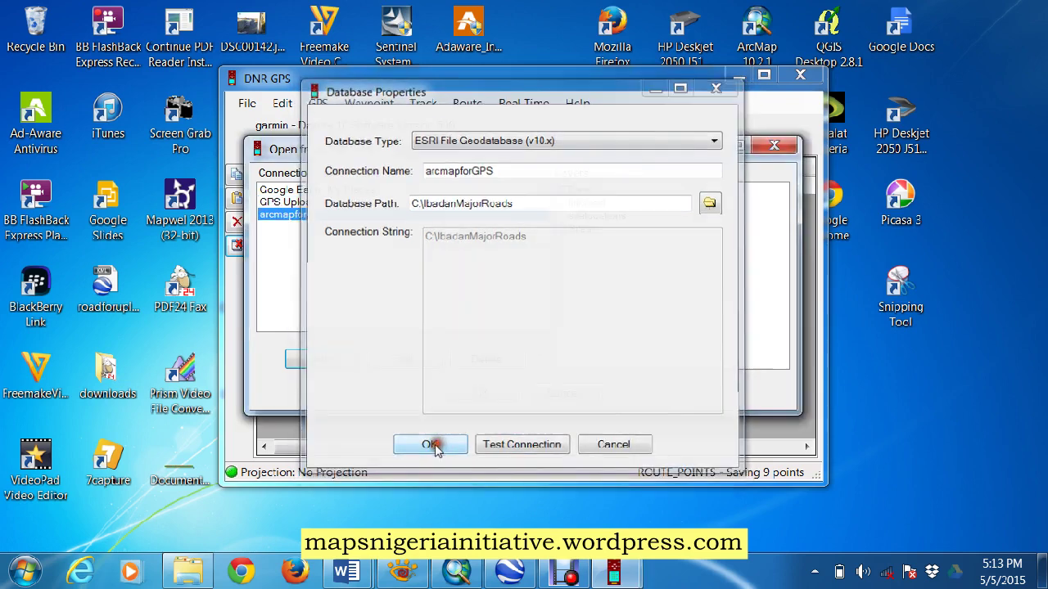
pyautogui.click(429, 446)
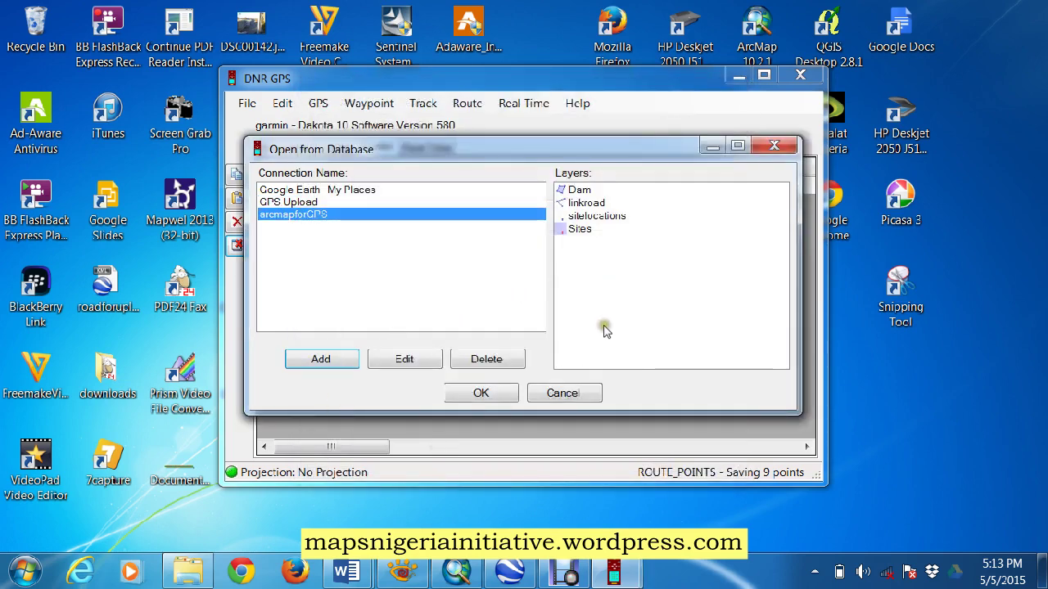
pyautogui.moveTo(463, 579)
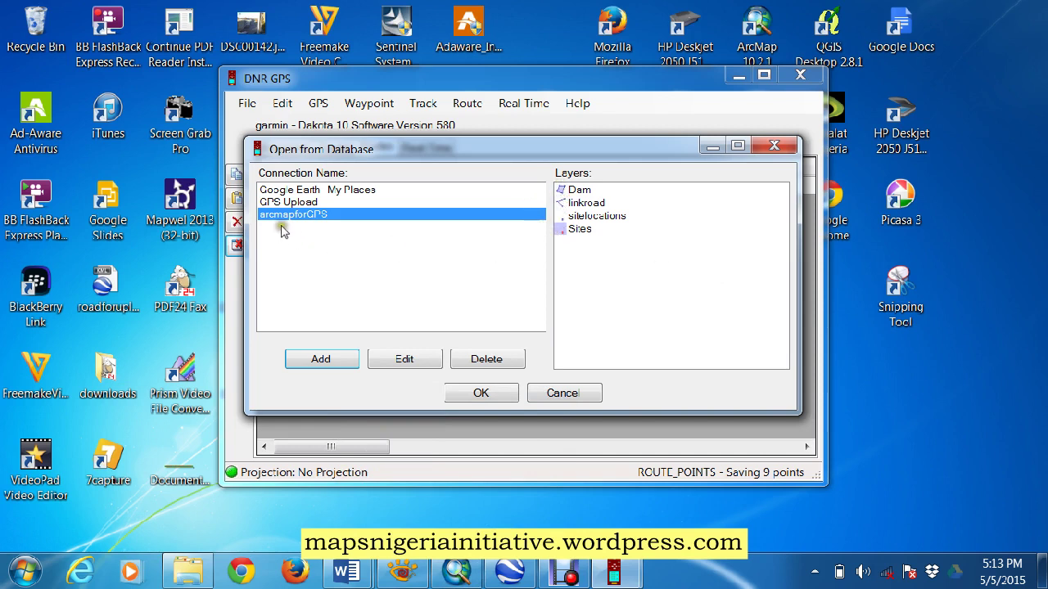
pyautogui.click(591, 217)
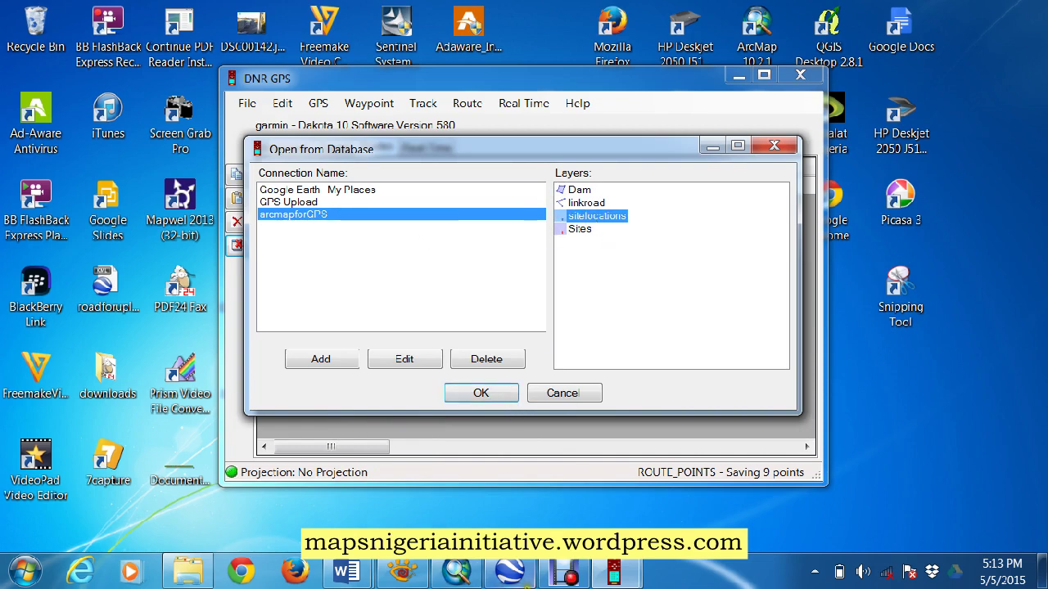
pyautogui.click(456, 571)
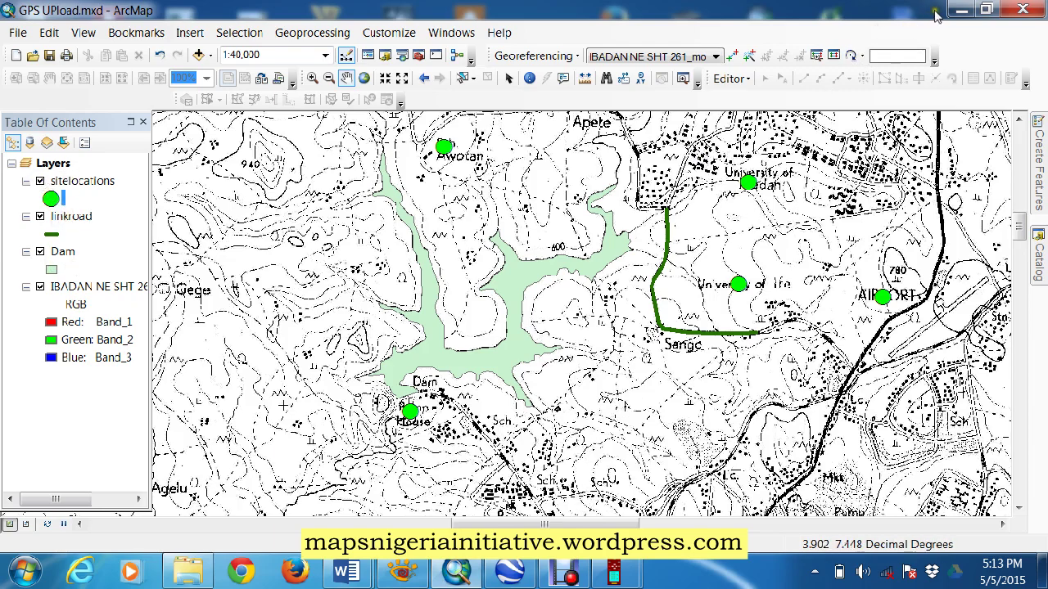
pyautogui.click(959, 10)
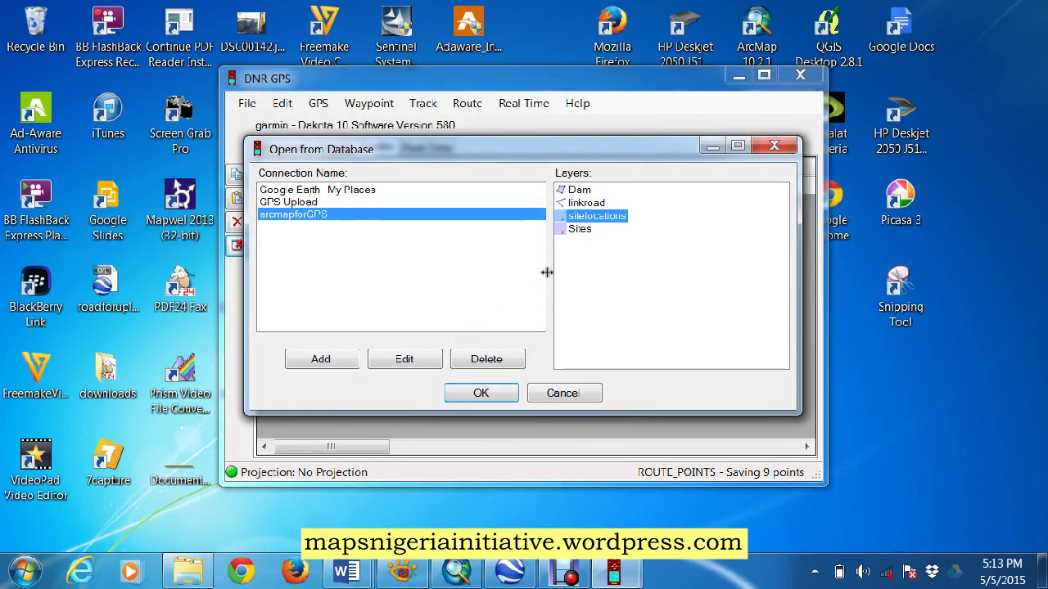
pyautogui.click(579, 230)
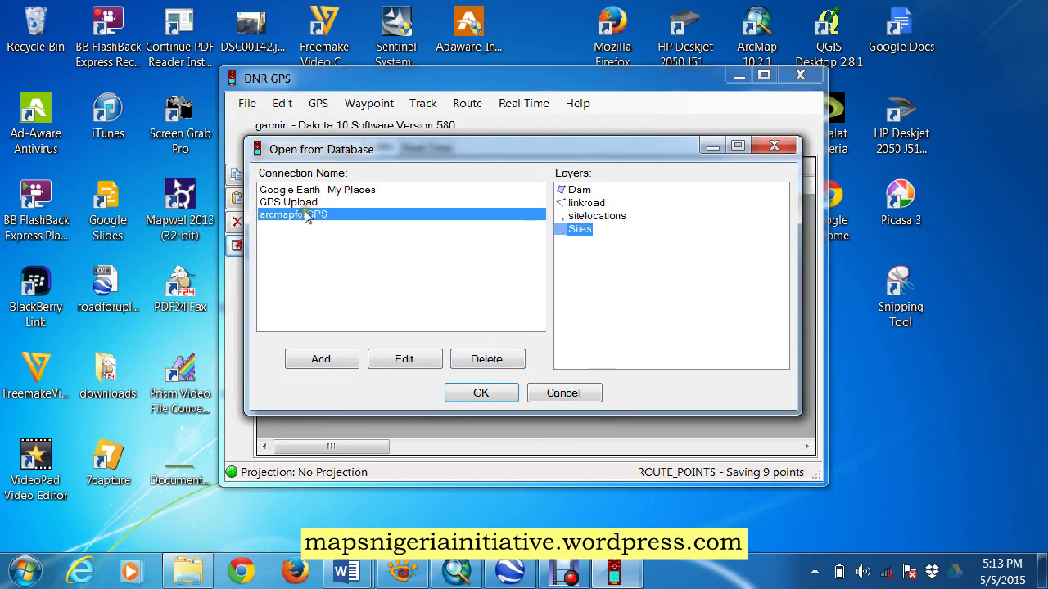
# Load the linkroad layer as a track named by its Name field, giving 13 T1 points.
pyautogui.click(595, 204)
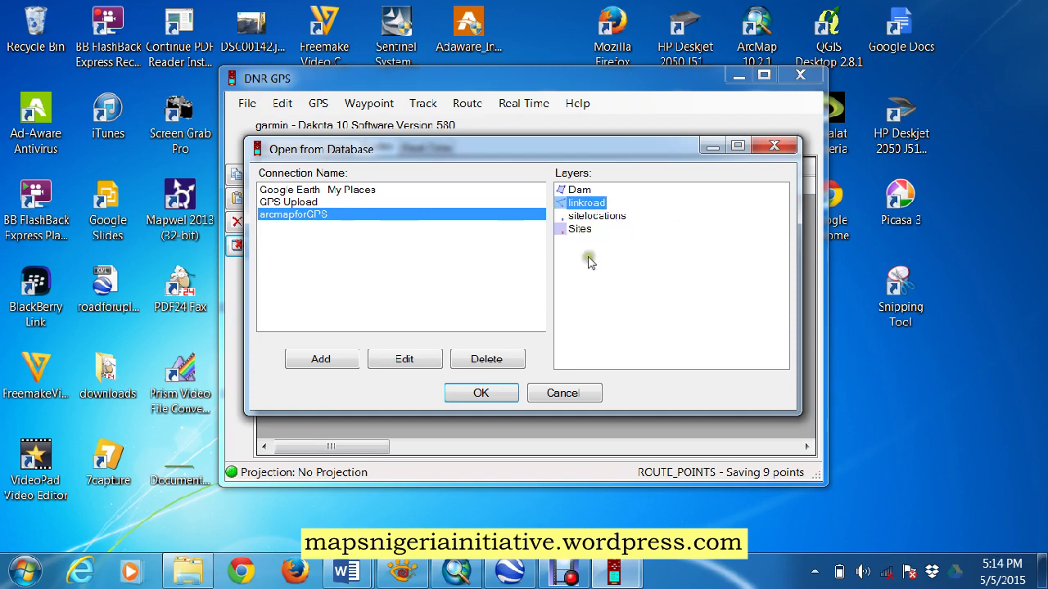
pyautogui.click(487, 394)
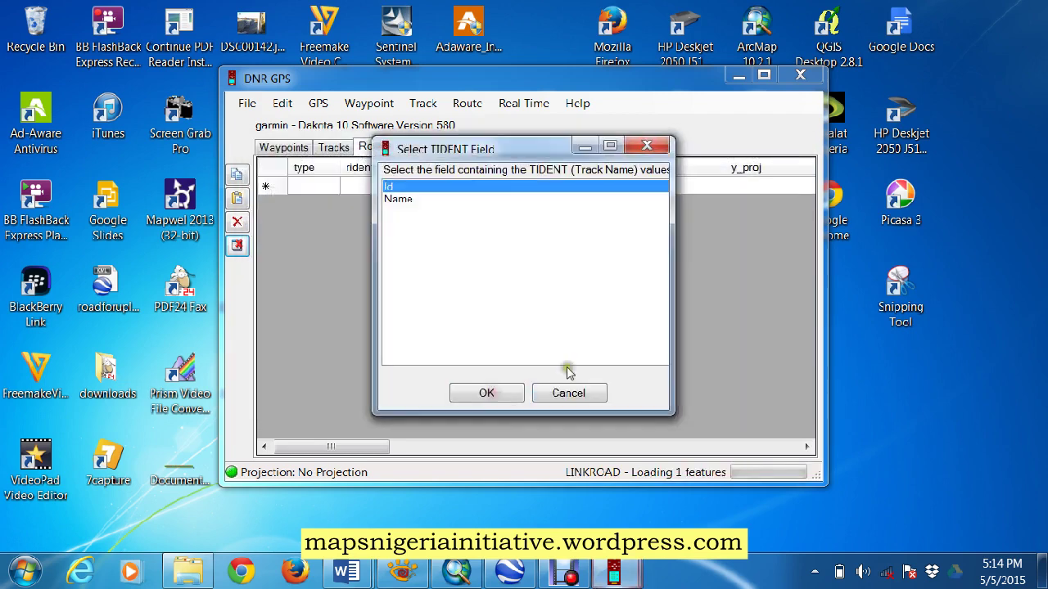
pyautogui.click(401, 199)
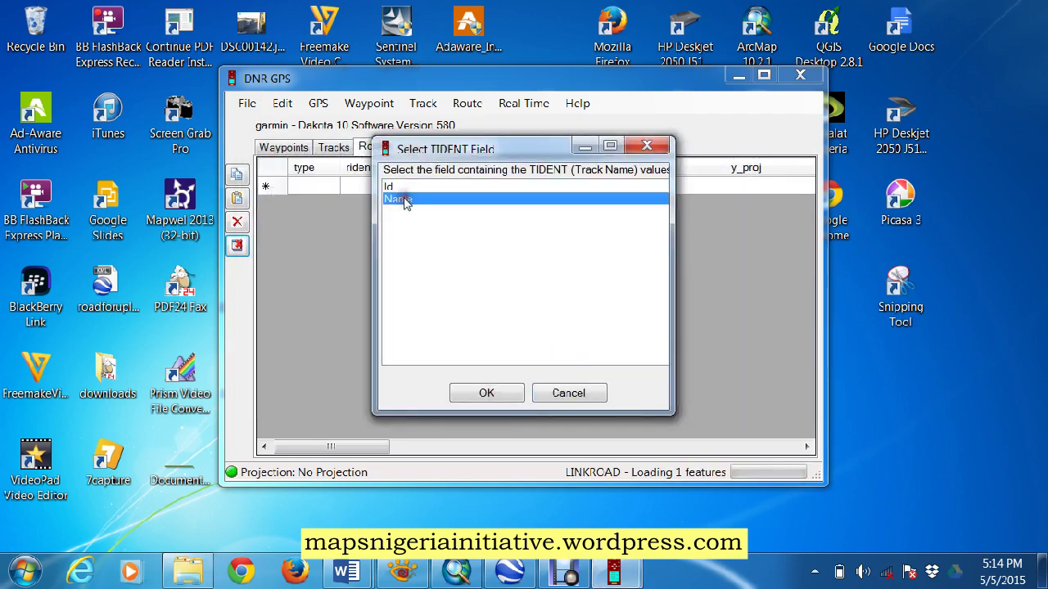
pyautogui.click(460, 393)
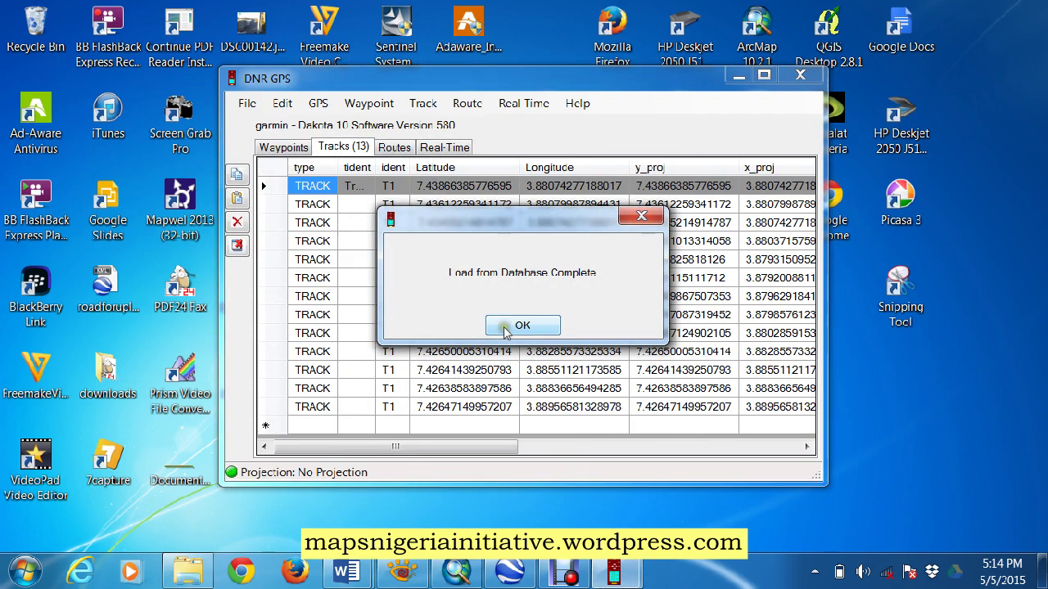
pyautogui.click(505, 327)
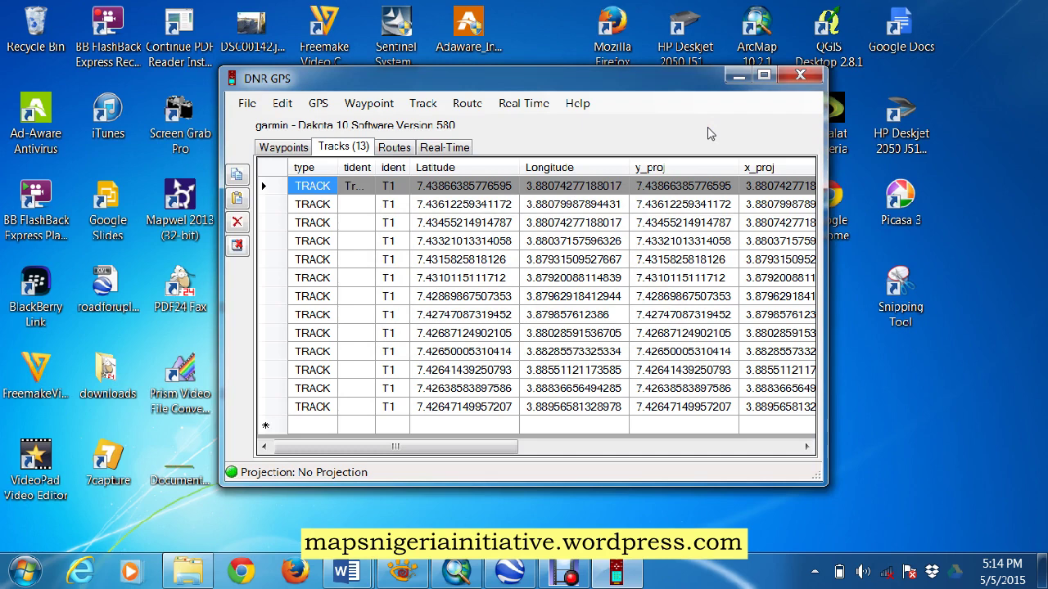
# Convert the linkroad Tracks table into Routes.
pyautogui.click(282, 103)
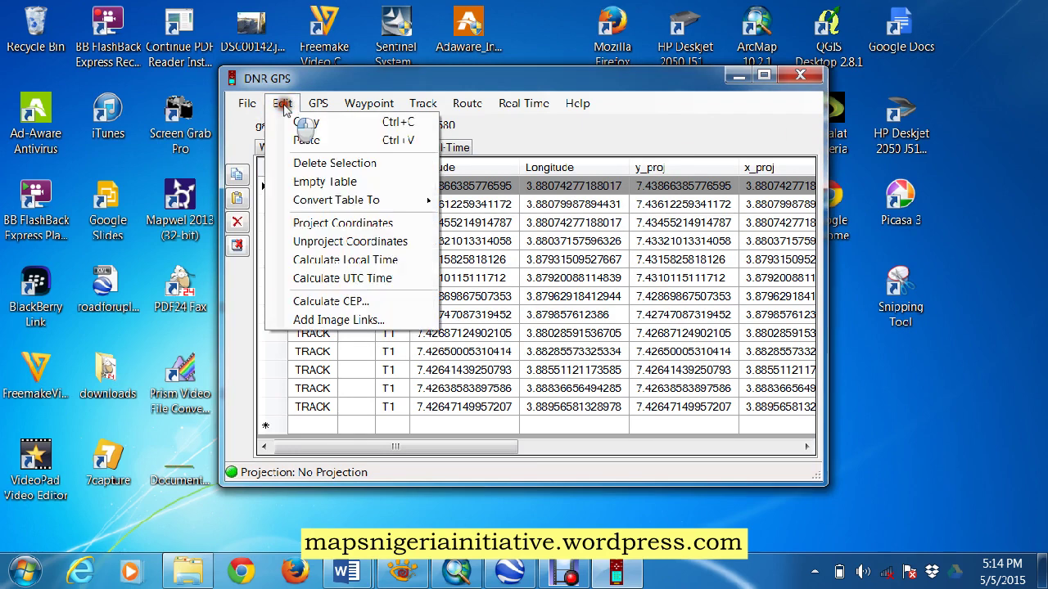
pyautogui.moveTo(315, 203)
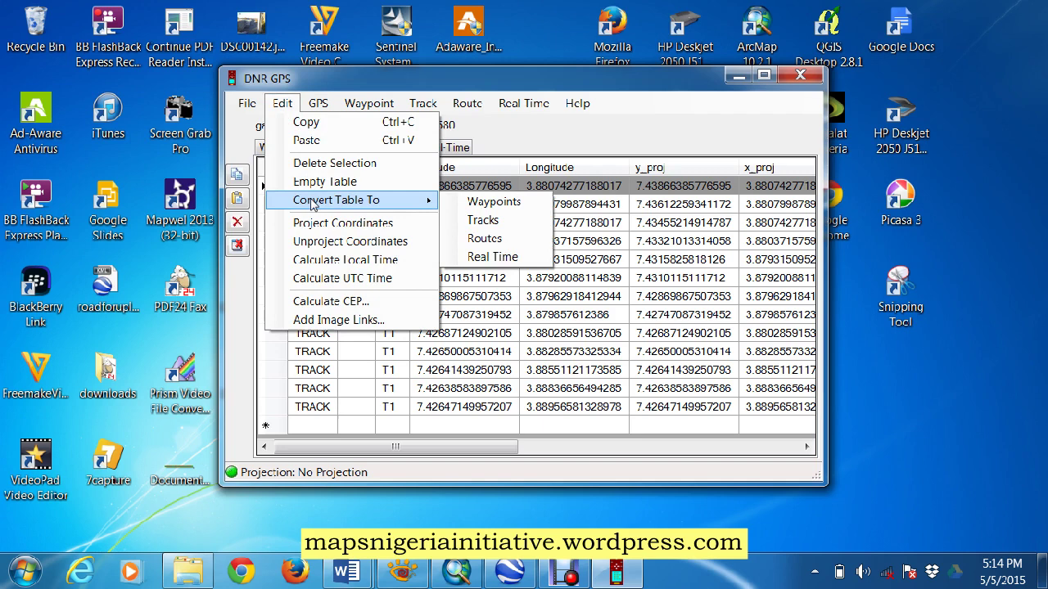
pyautogui.click(478, 239)
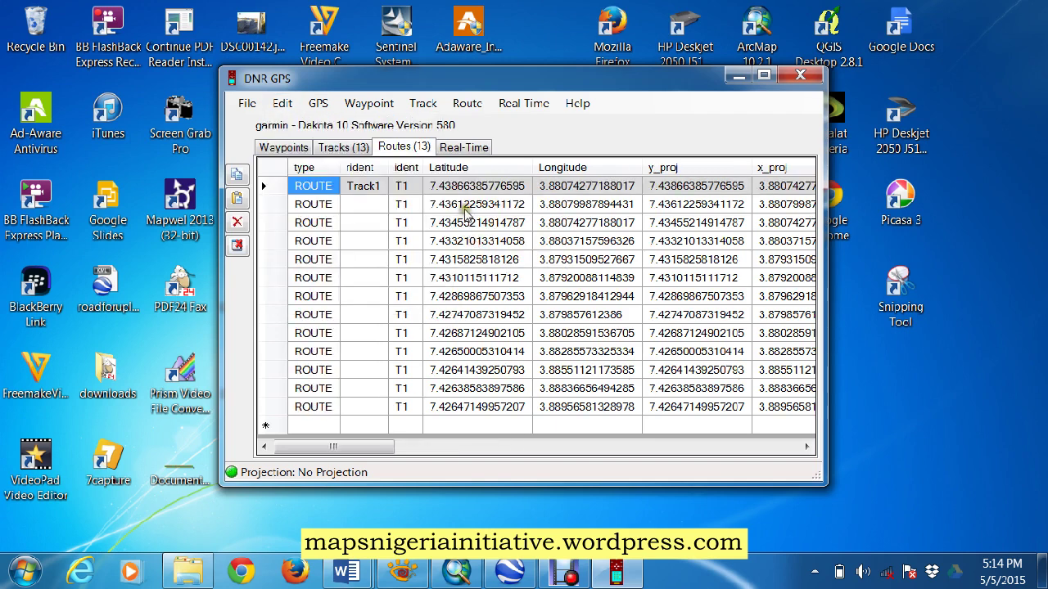
# Clear the Tracks table and view the 13 ROUTE points on the Routes tab.
pyautogui.click(343, 152)
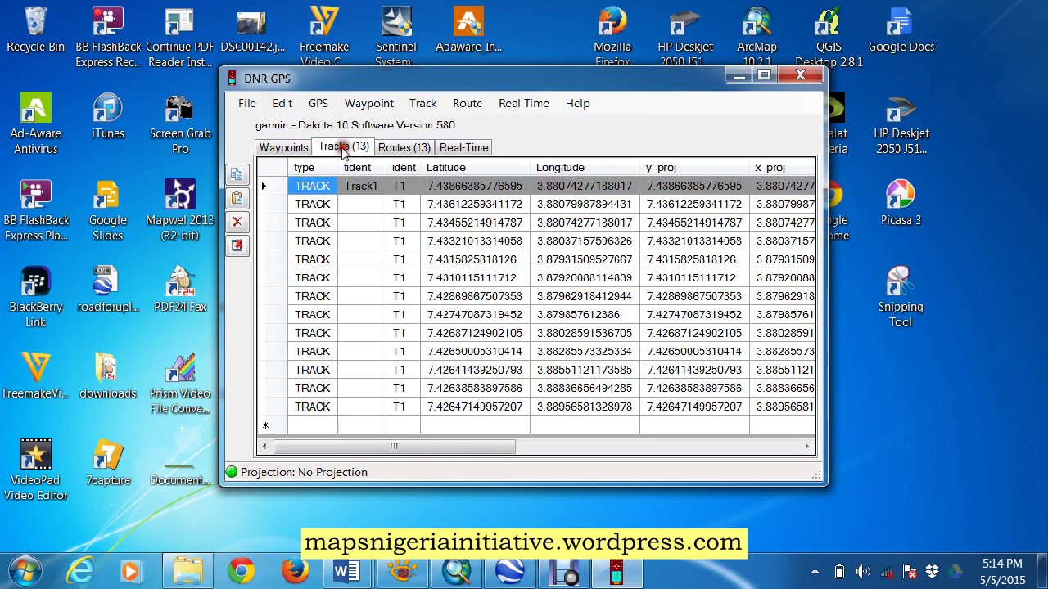
pyautogui.click(237, 244)
pyautogui.click(391, 147)
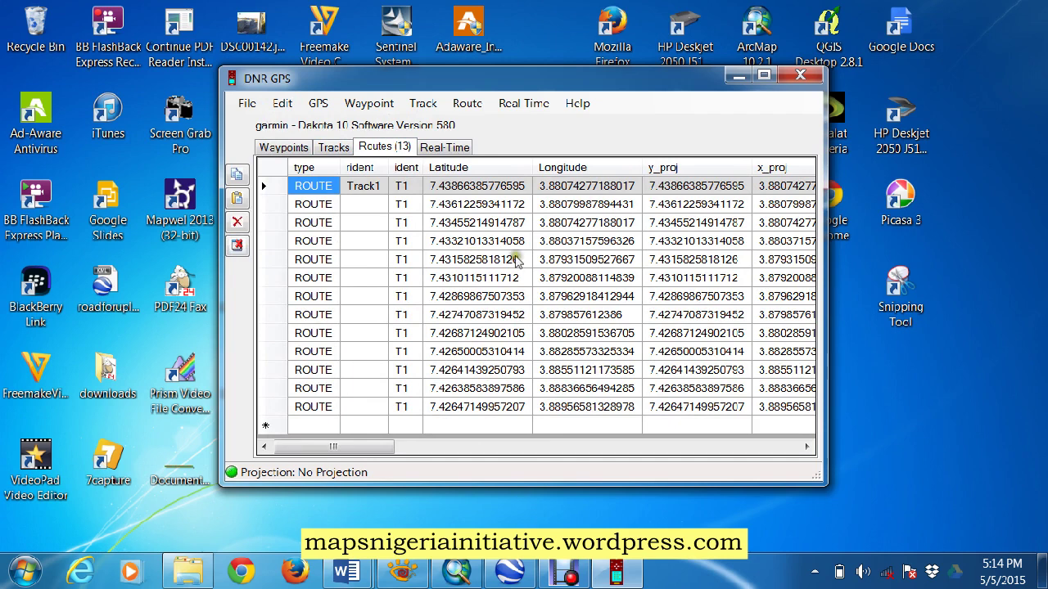
# Save the route points to linkroad.gpx in GPS Exchange Format, exporting Routes only.
pyautogui.click(245, 109)
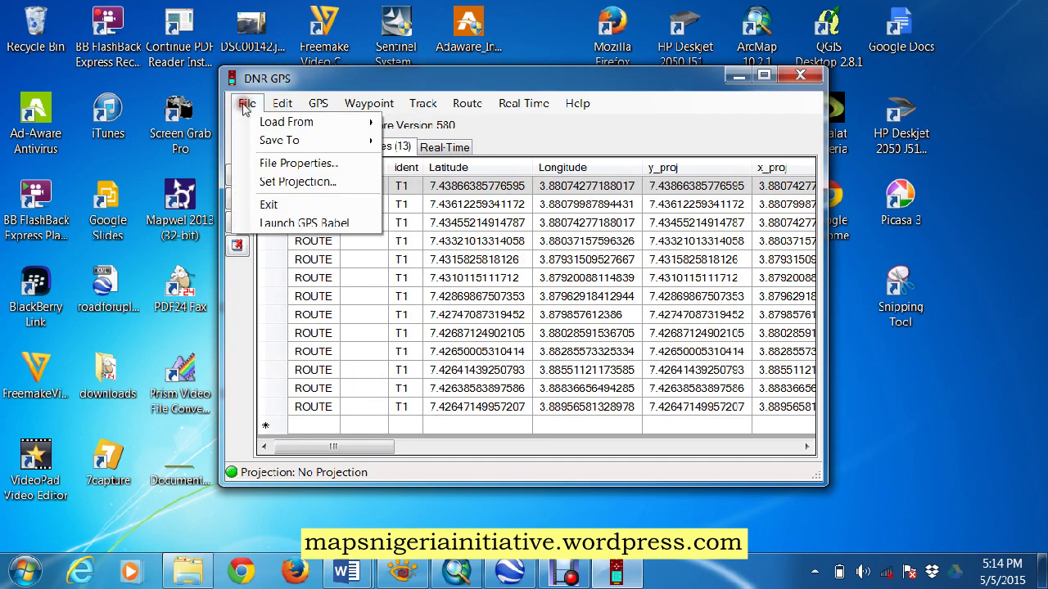
pyautogui.moveTo(283, 141)
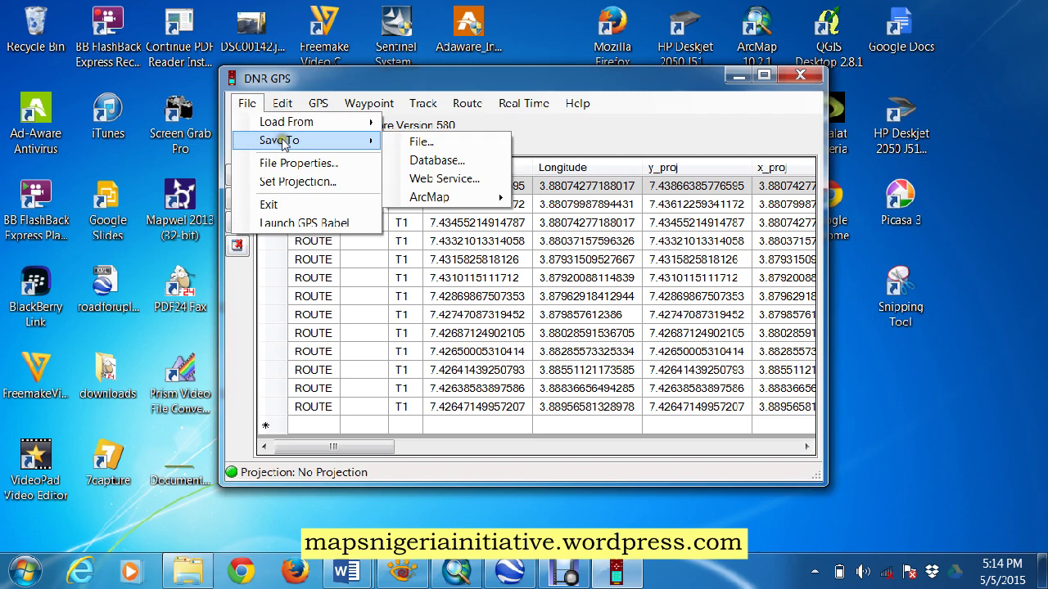
pyautogui.click(433, 152)
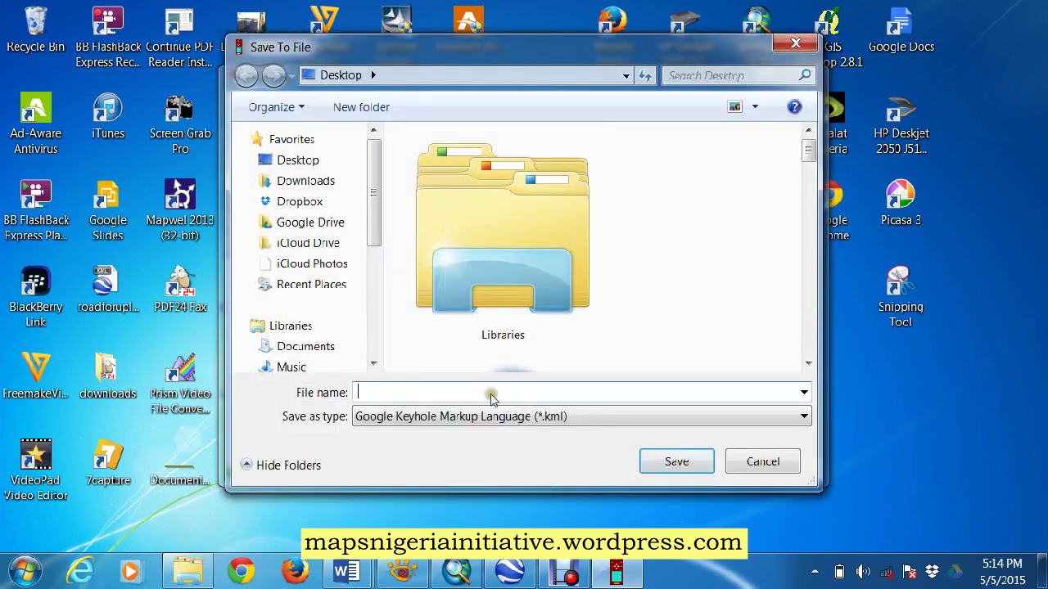
pyautogui.click(792, 418)
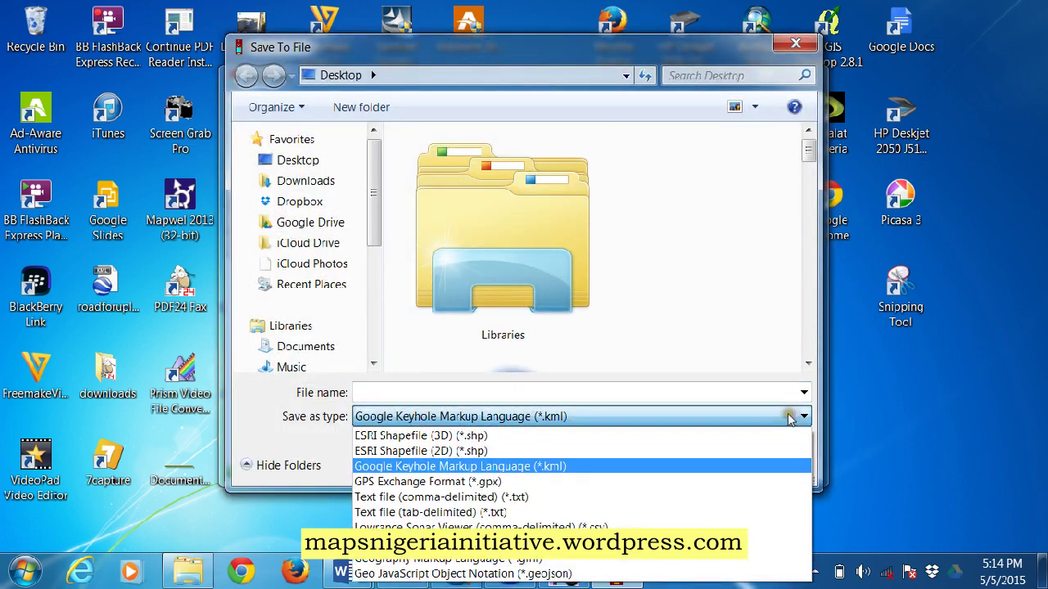
pyautogui.click(425, 482)
pyautogui.click(398, 393)
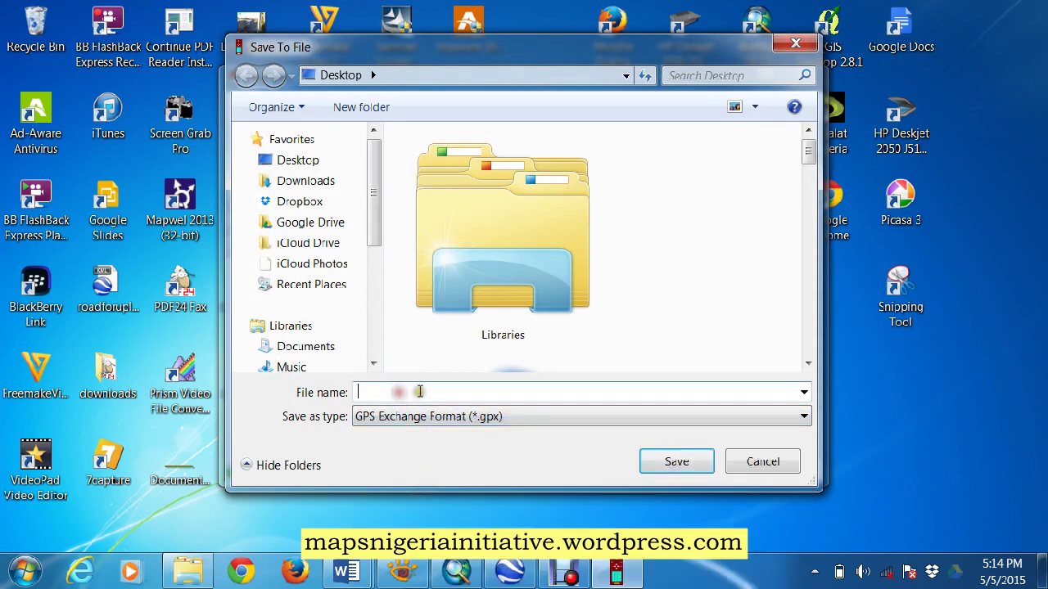
pyautogui.write('linkroad')
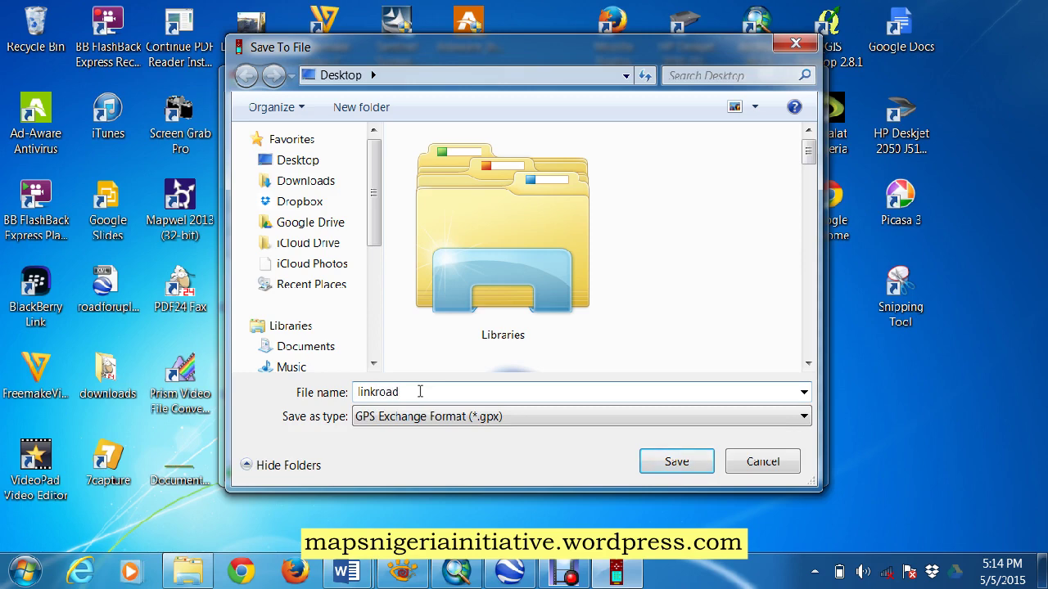
pyautogui.click(674, 461)
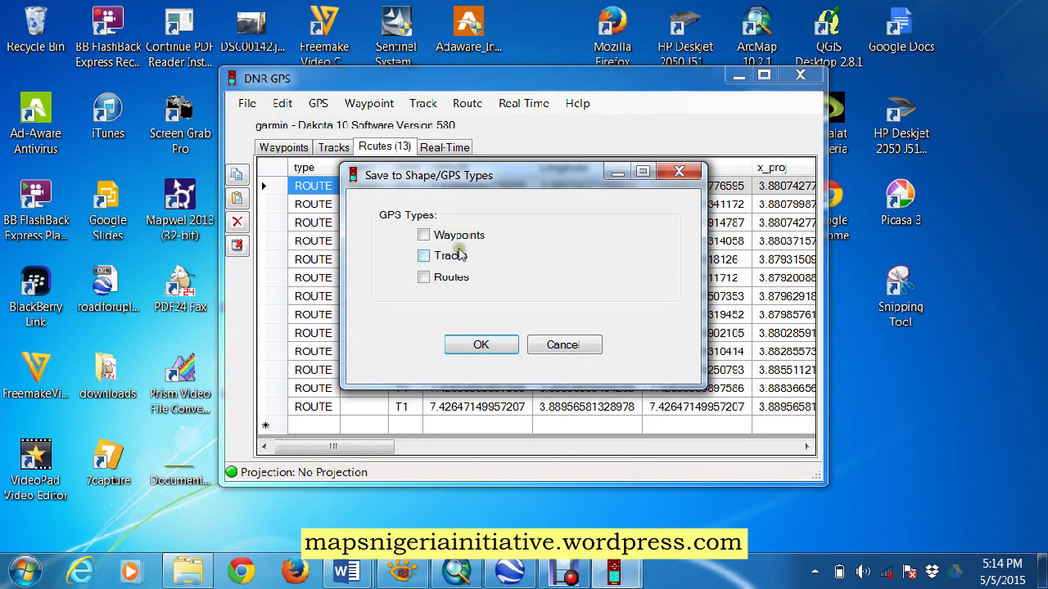
pyautogui.click(423, 277)
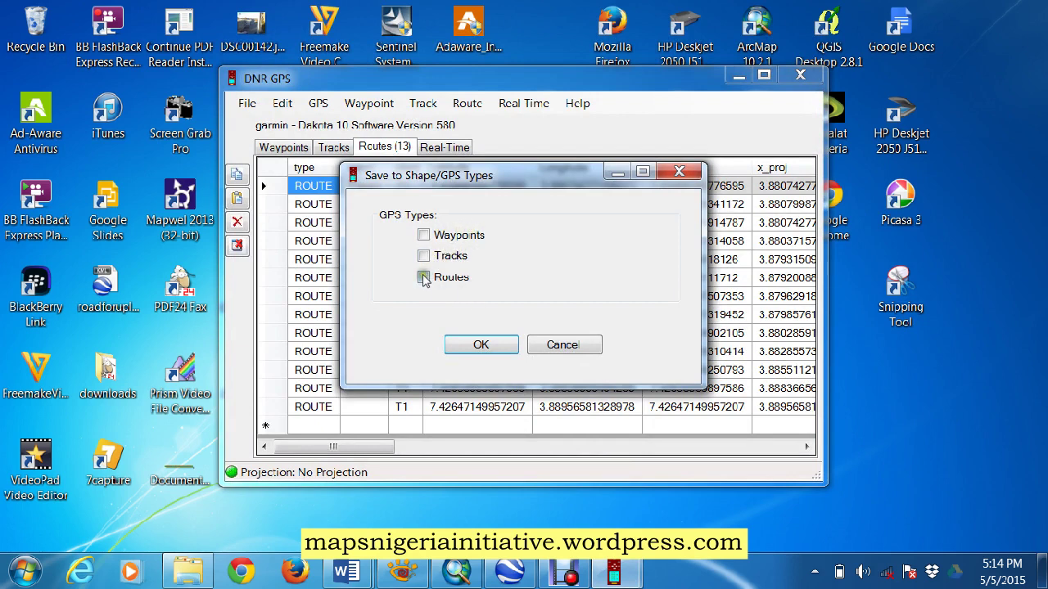
pyautogui.click(478, 346)
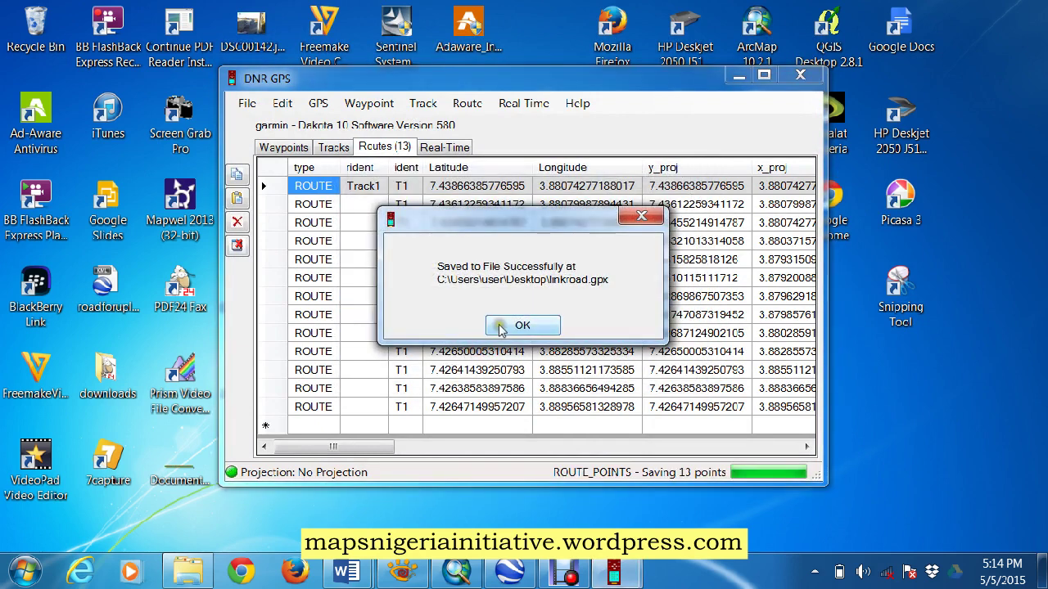
pyautogui.click(500, 328)
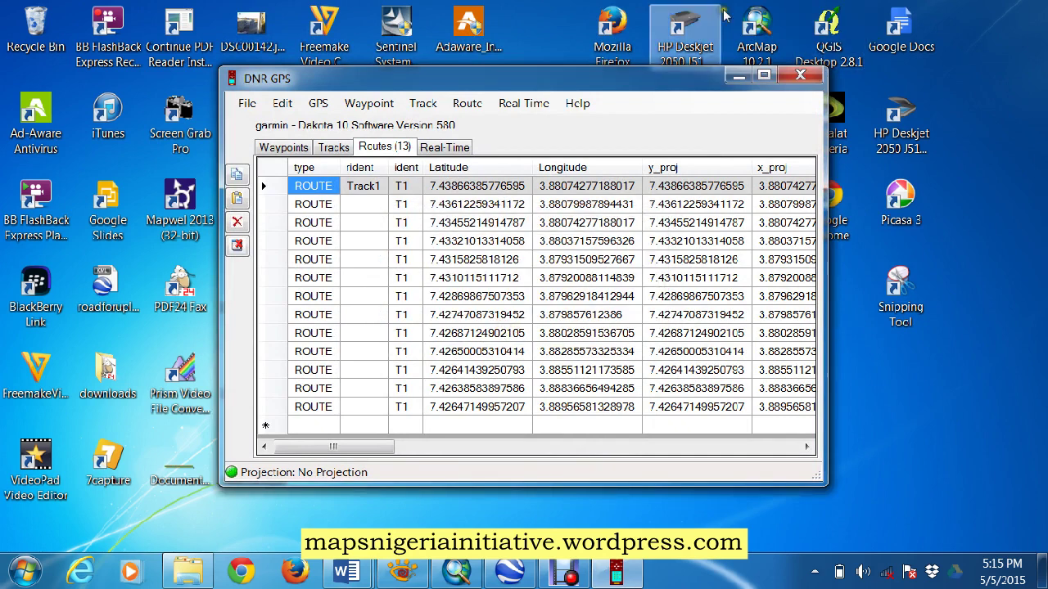
# Upload the 13 route points to the Garmin Dakota 10 under the name linkroad.
pyautogui.click(467, 105)
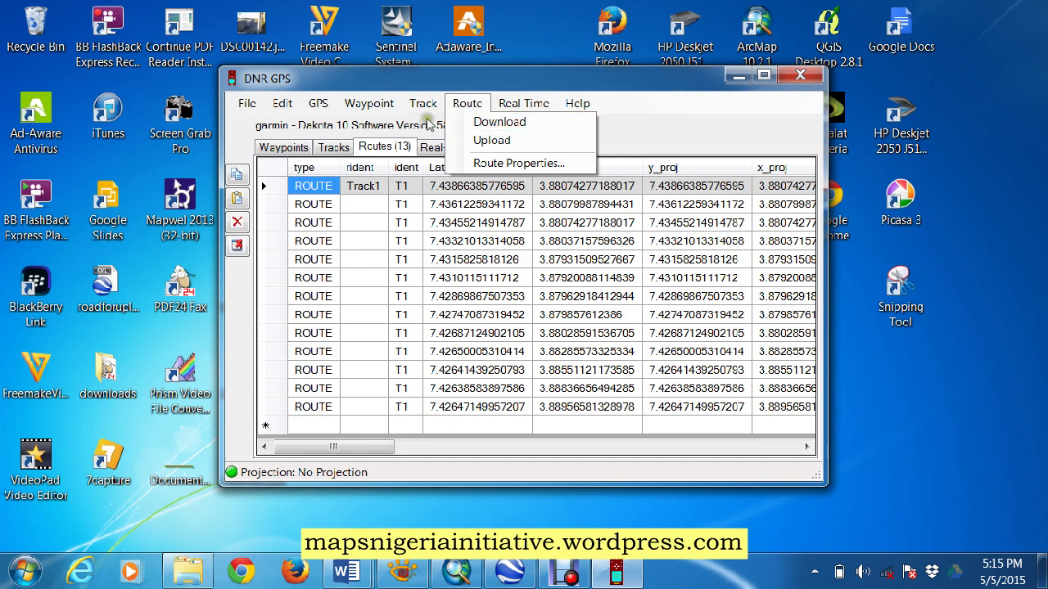
pyautogui.moveTo(317, 104)
pyautogui.moveTo(470, 105)
pyautogui.click(484, 141)
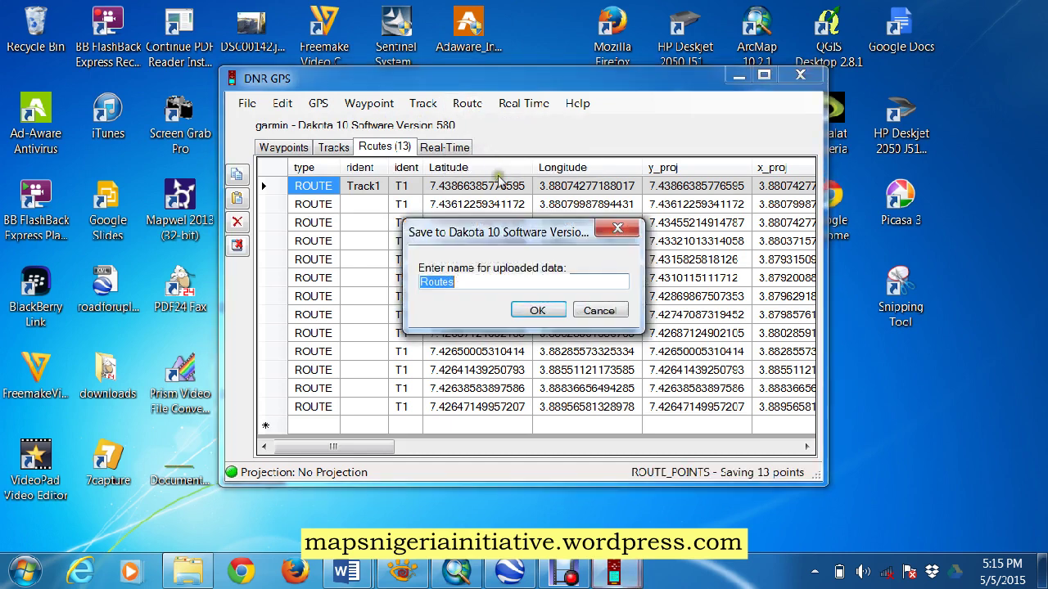
pyautogui.press('BackSpace')
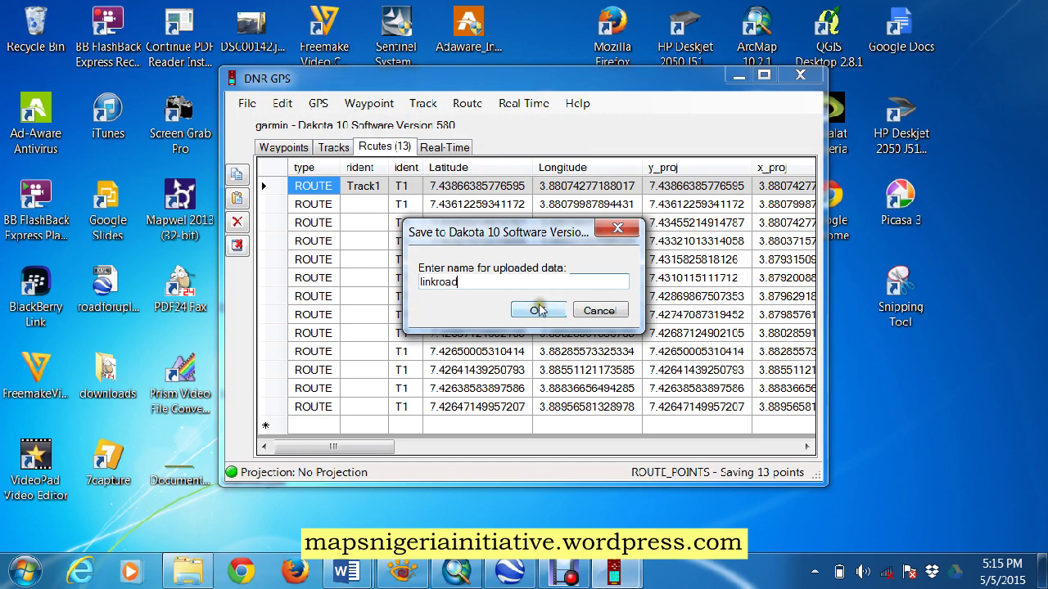
pyautogui.click(534, 310)
pyautogui.click(523, 326)
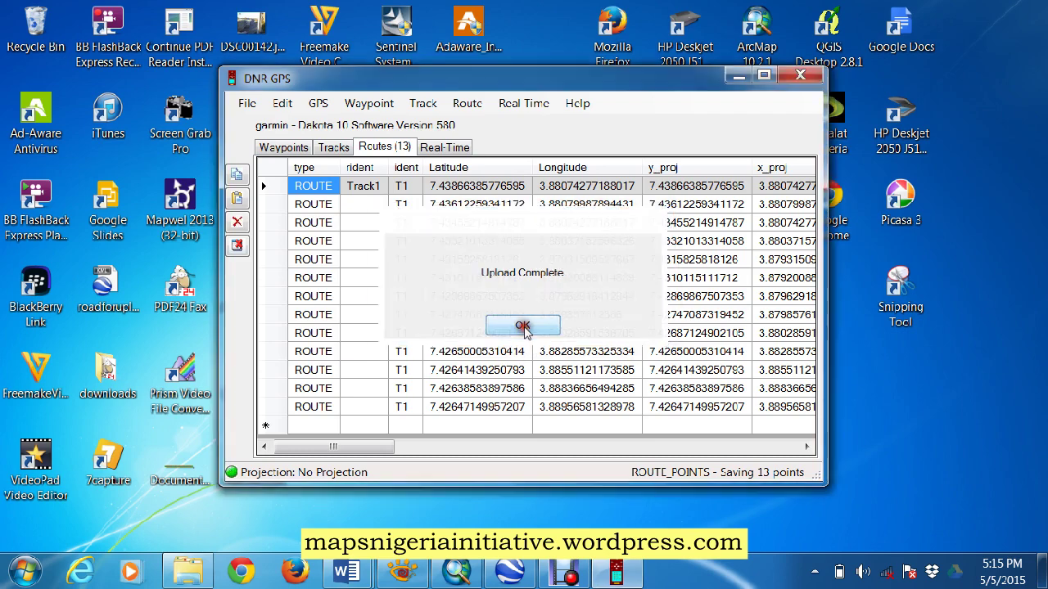
pyautogui.click(37, 570)
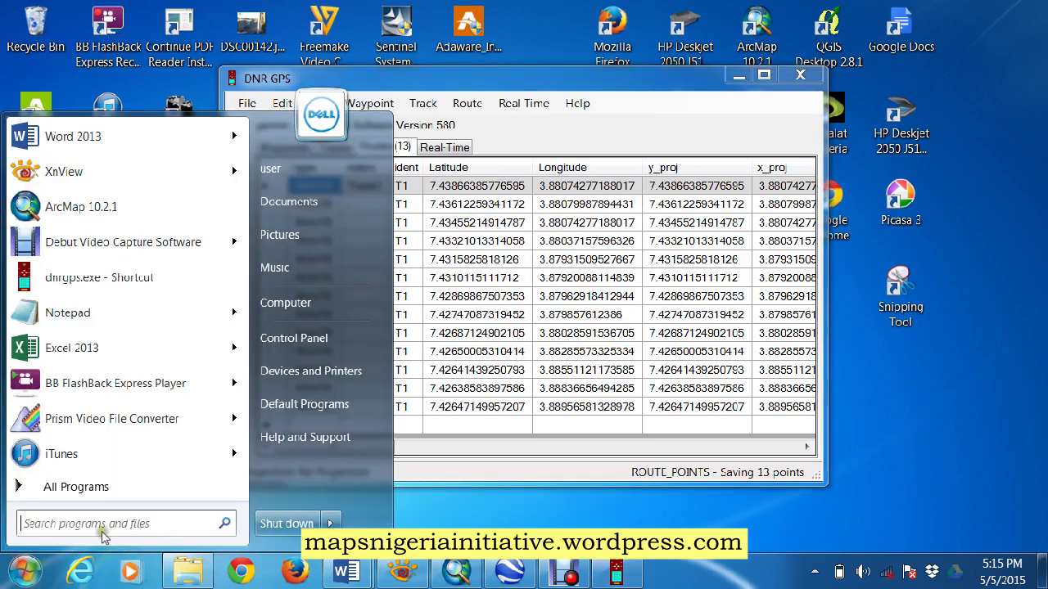
pyautogui.click(283, 301)
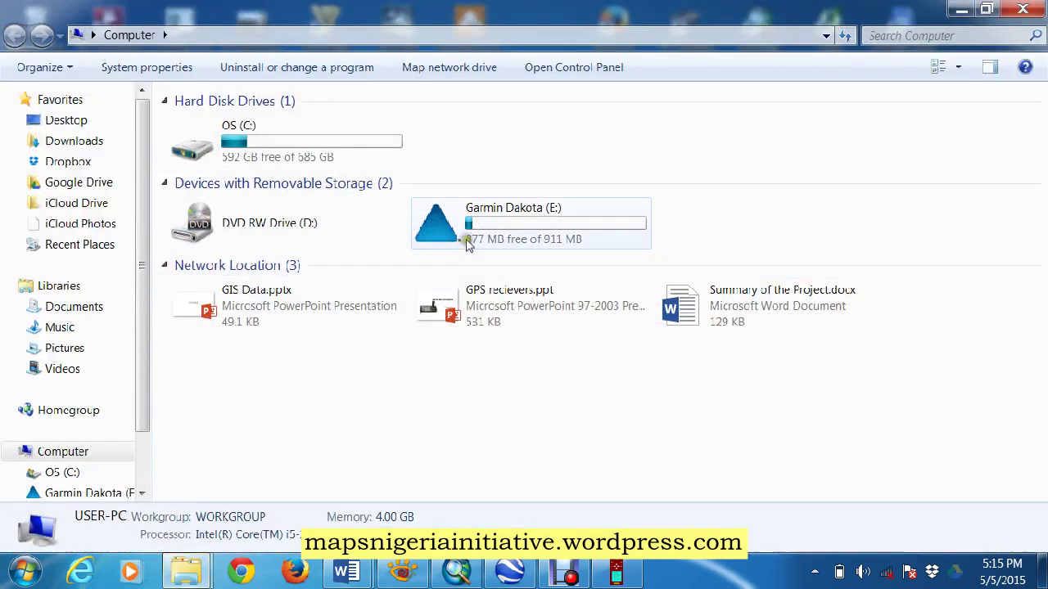
pyautogui.doubleClick(463, 233)
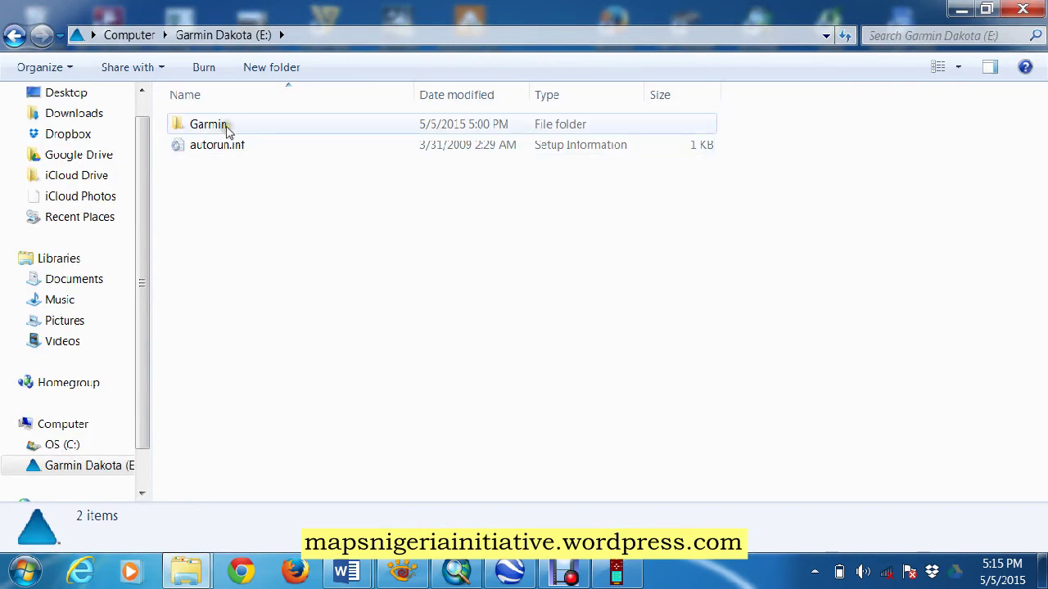
pyautogui.doubleClick(227, 127)
pyautogui.doubleClick(205, 230)
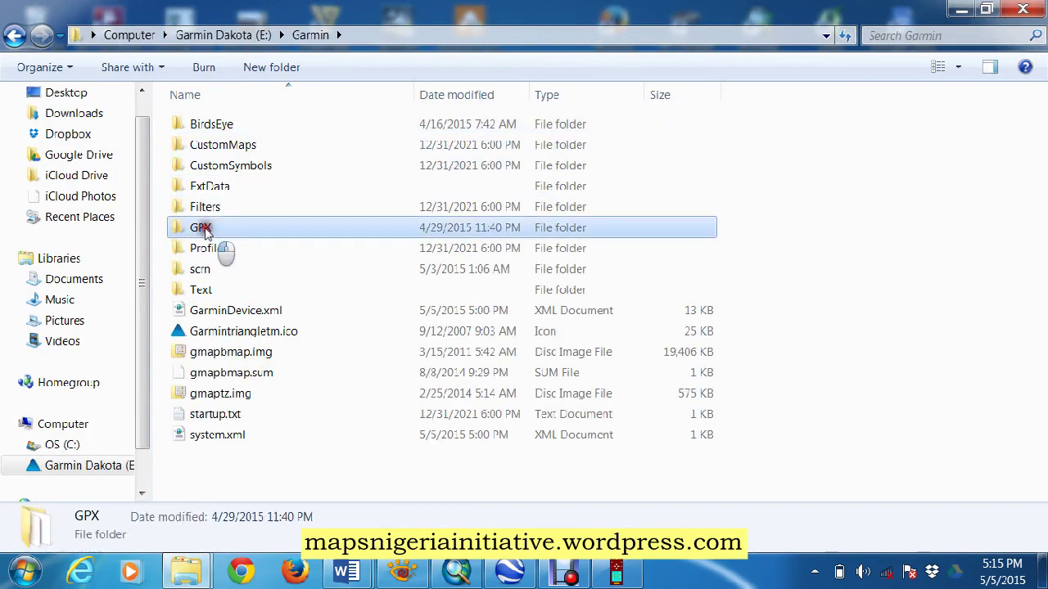
pyautogui.click(235, 144)
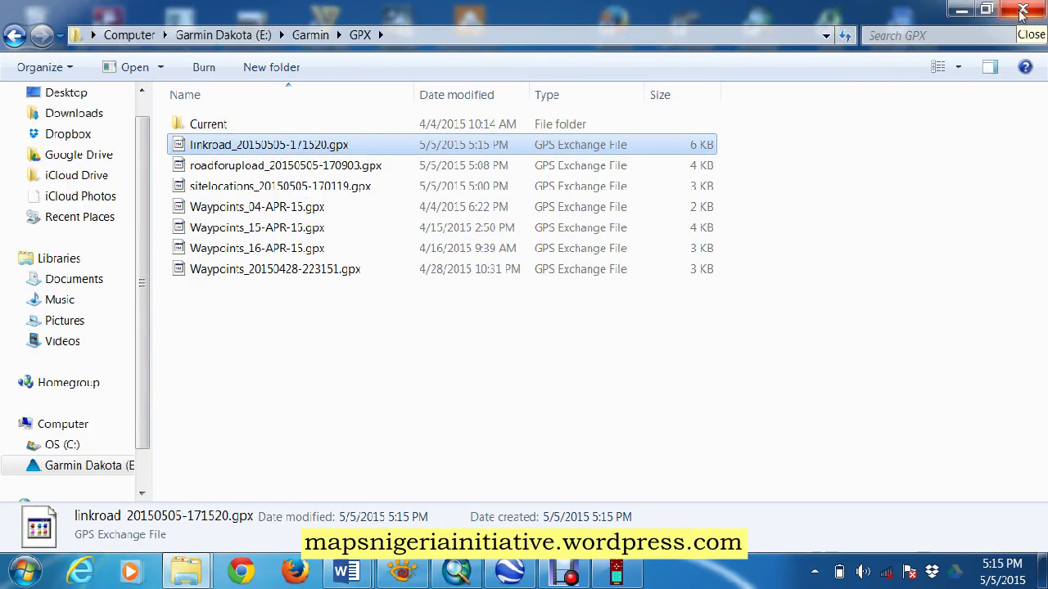
pyautogui.click(1021, 11)
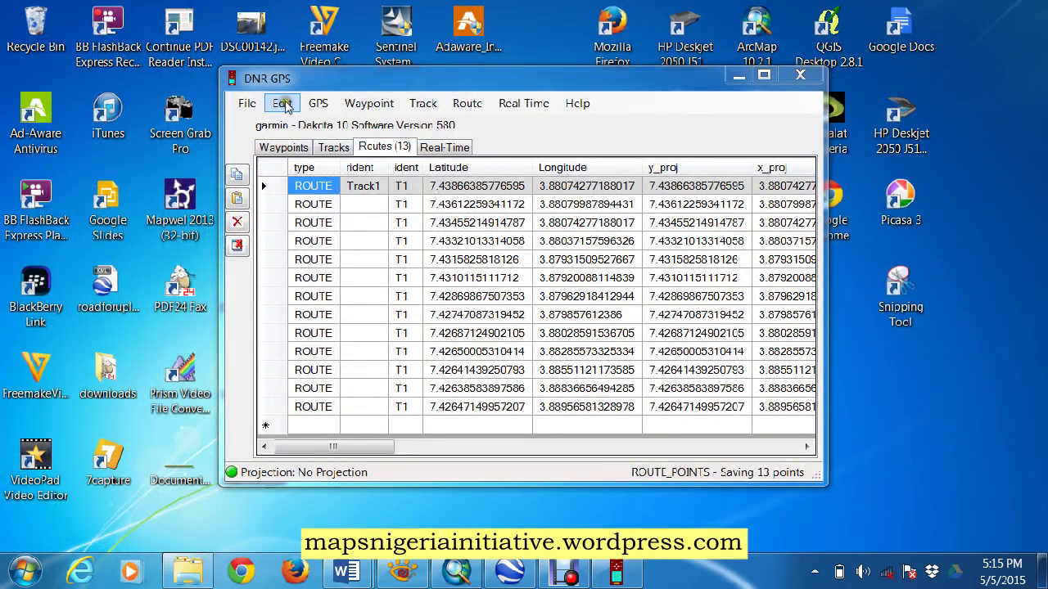
# Clear the route points from the table and switch to the Waypoints table.
pyautogui.click(236, 246)
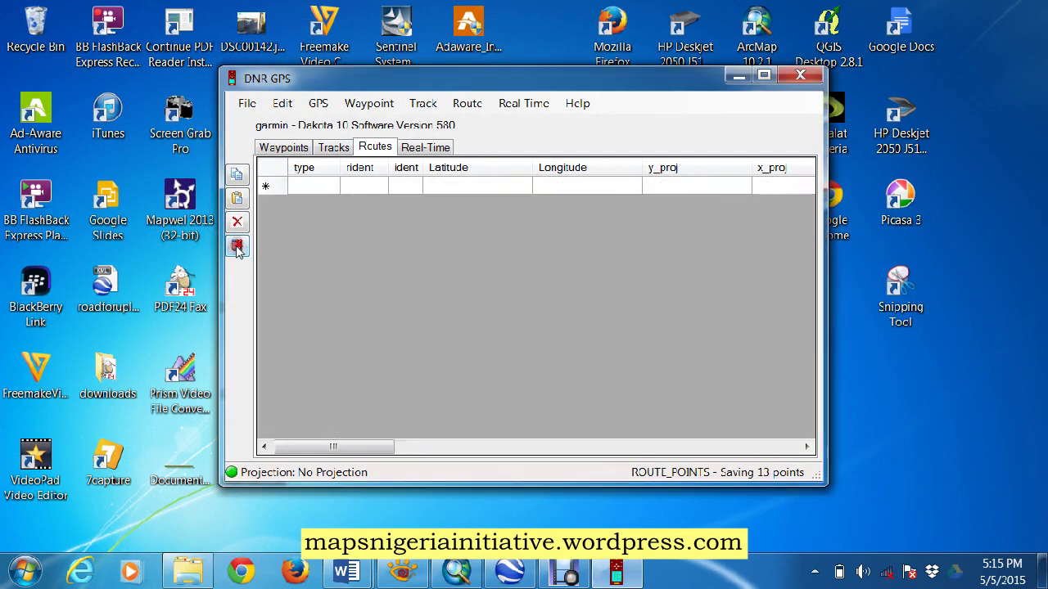
pyautogui.click(247, 103)
pyautogui.click(540, 127)
pyautogui.click(286, 149)
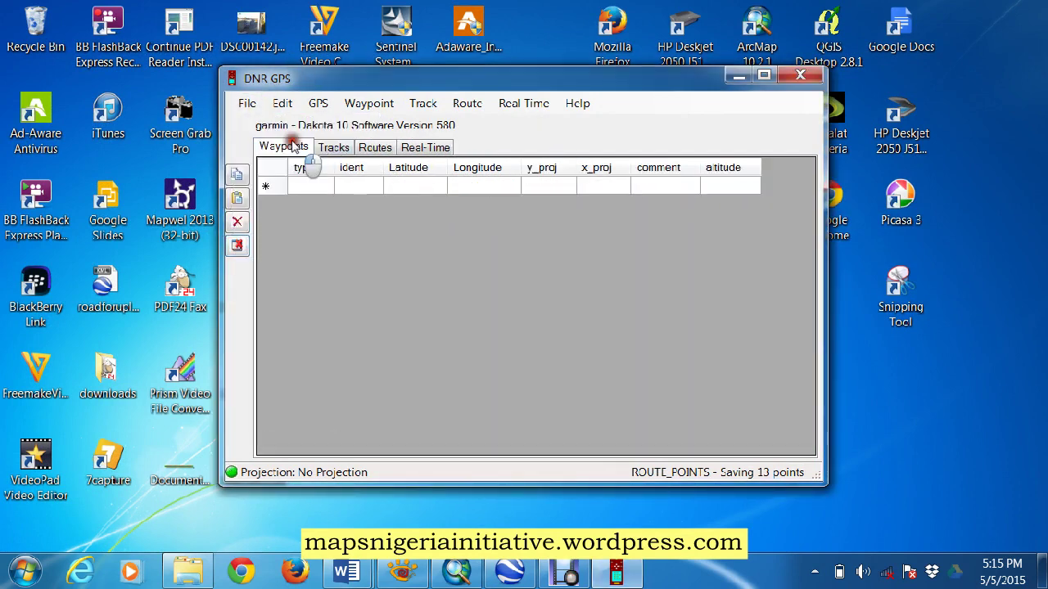
# Load the sitelocations layer as waypoints identified by the Name field.
pyautogui.click(247, 104)
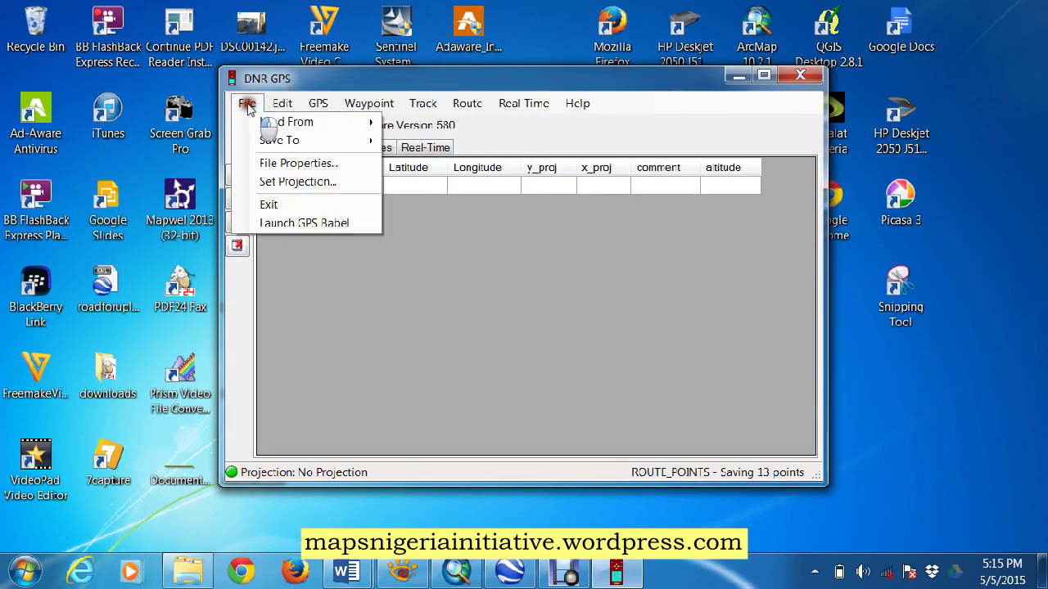
pyautogui.moveTo(307, 123)
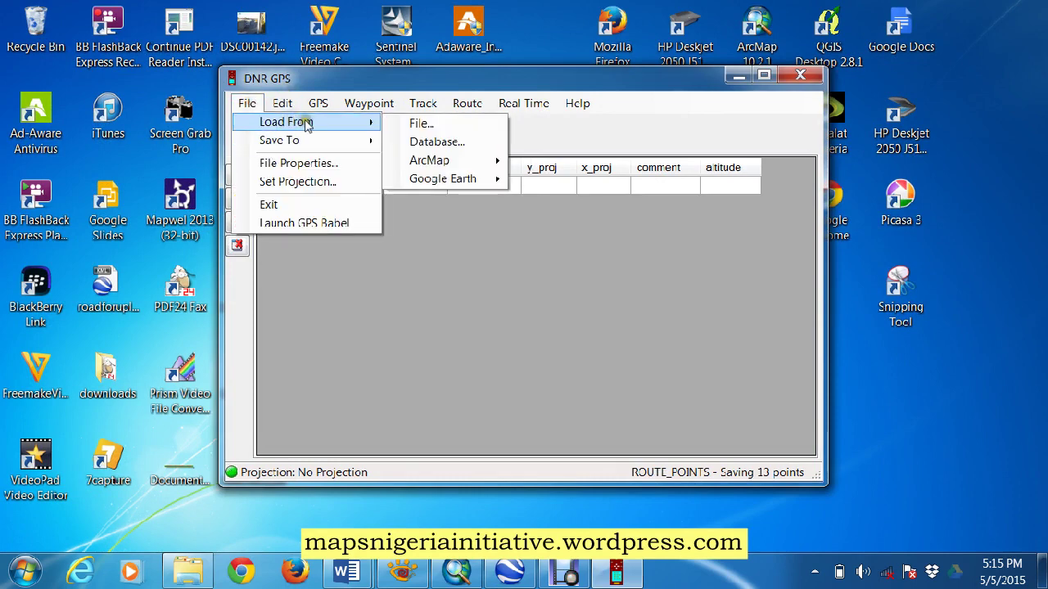
pyautogui.click(413, 141)
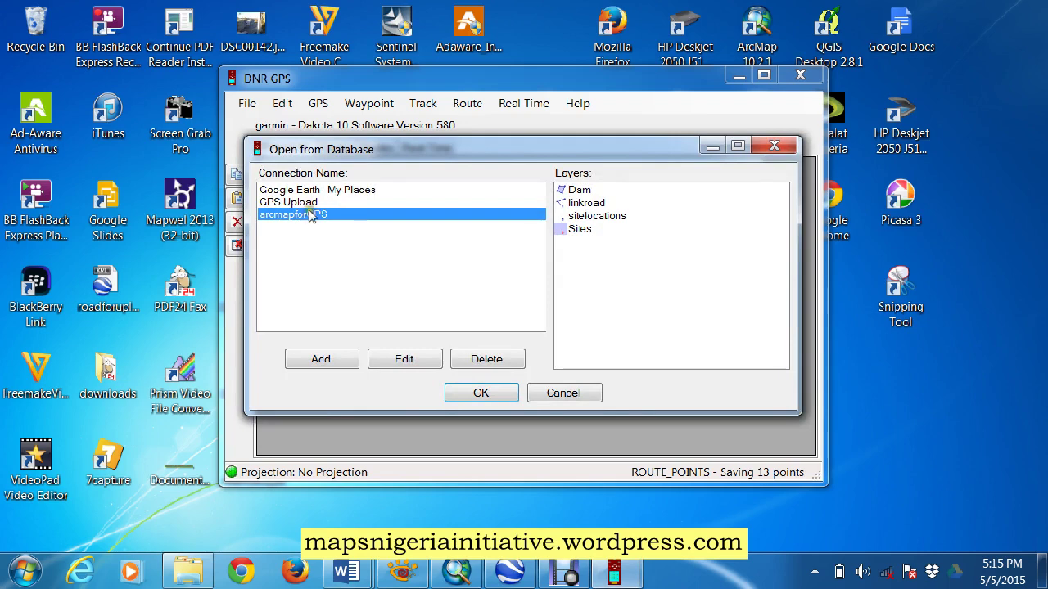
pyautogui.click(597, 216)
pyautogui.click(473, 394)
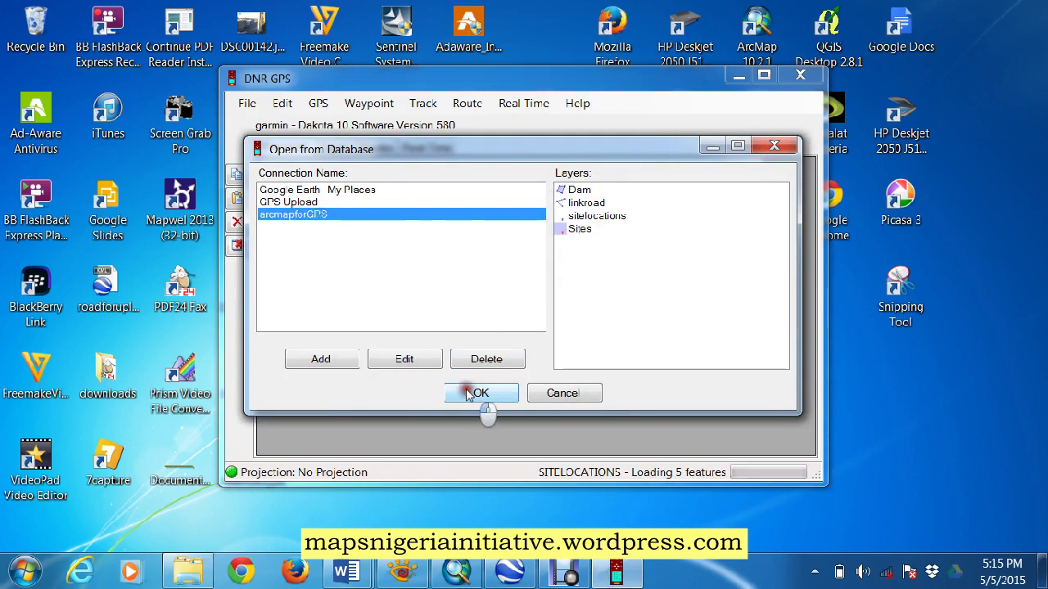
pyautogui.click(399, 200)
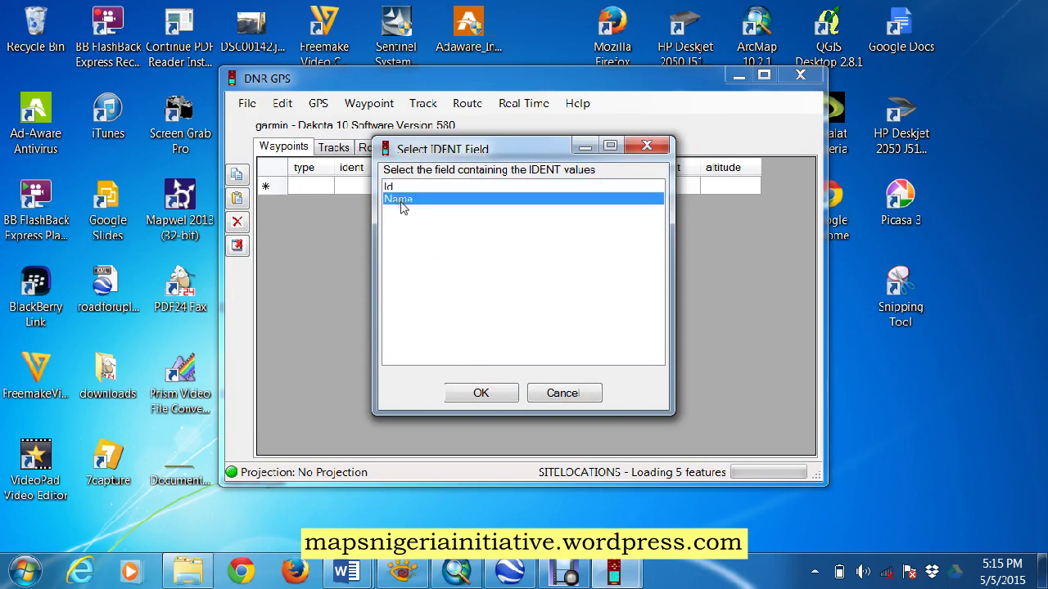
pyautogui.click(458, 393)
pyautogui.click(516, 325)
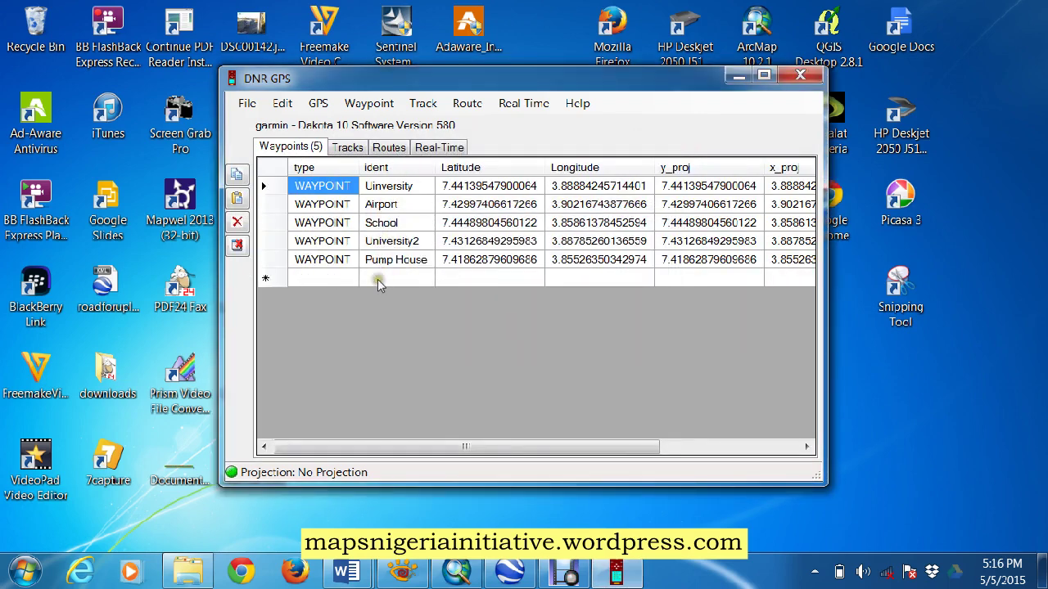
# Review the sitelocations attribute table in ArcMap, then minimize ArcMap.
pyautogui.click(460, 572)
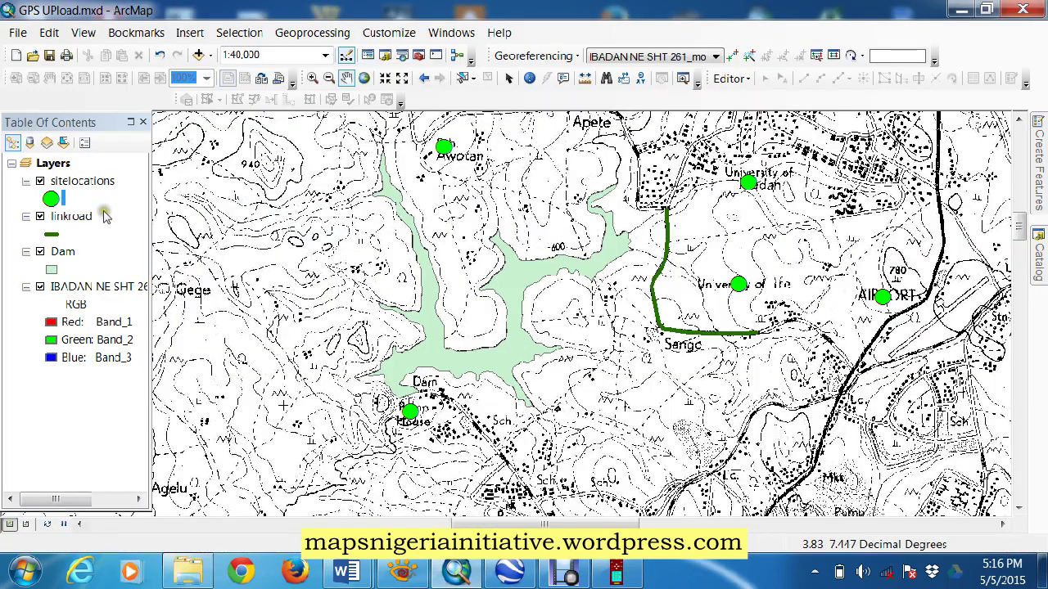
pyautogui.click(85, 187)
pyautogui.rightClick(85, 186)
pyautogui.click(151, 215)
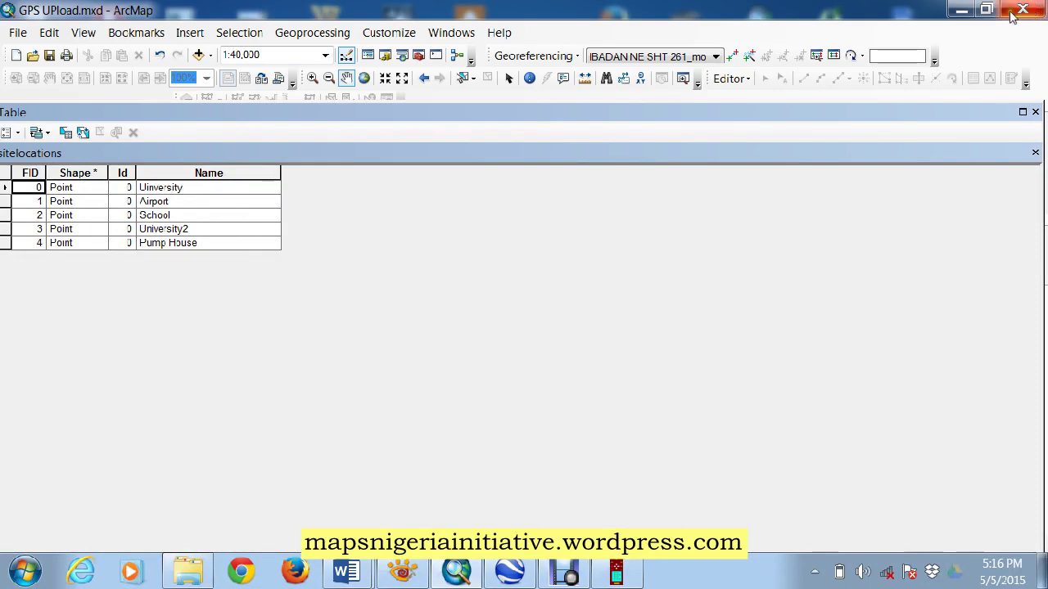
pyautogui.click(961, 10)
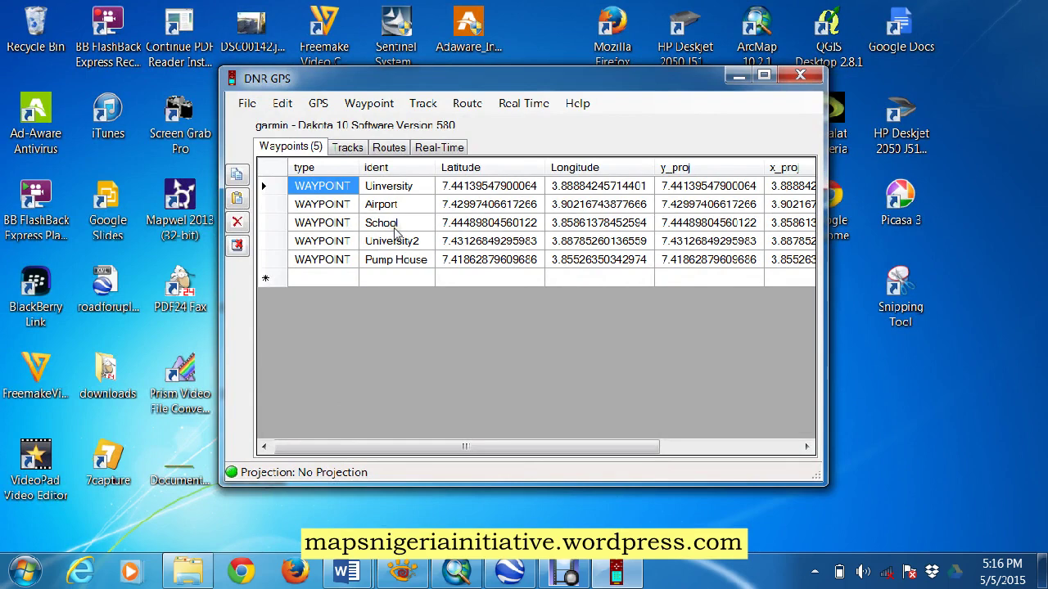
# Save the five waypoints to sitelocations.gpx on the Desktop with Waypoints checked.
pyautogui.click(246, 105)
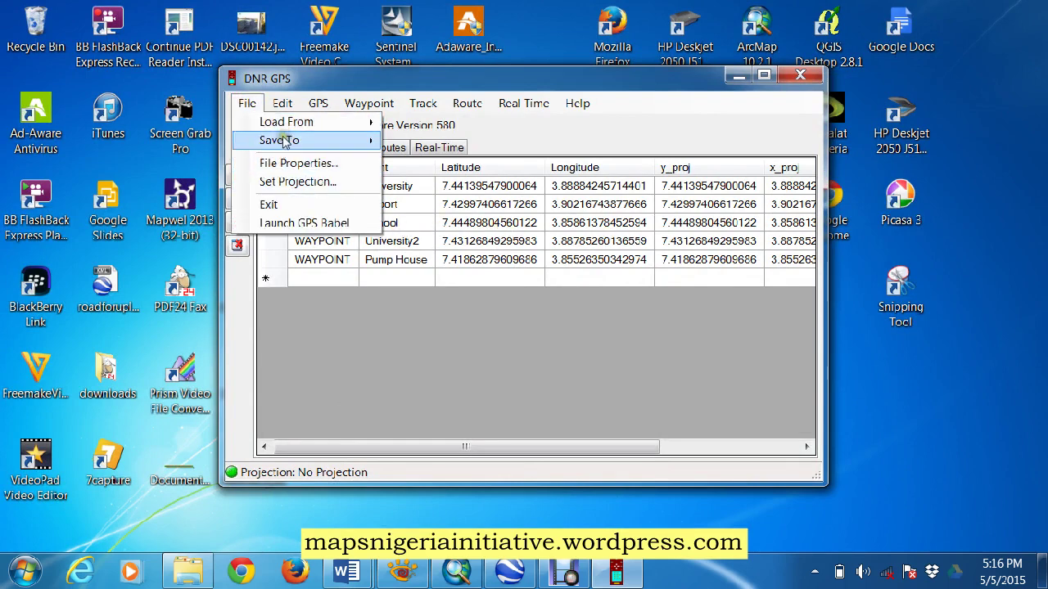
pyautogui.moveTo(297, 140)
pyautogui.click(407, 150)
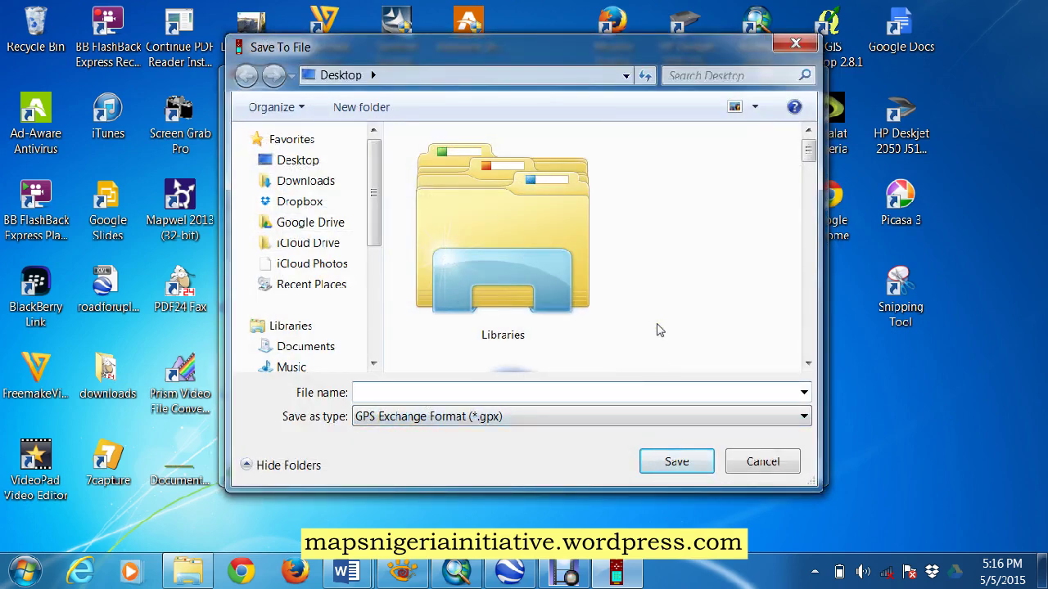
pyautogui.write('sitelocations')
pyautogui.click(674, 459)
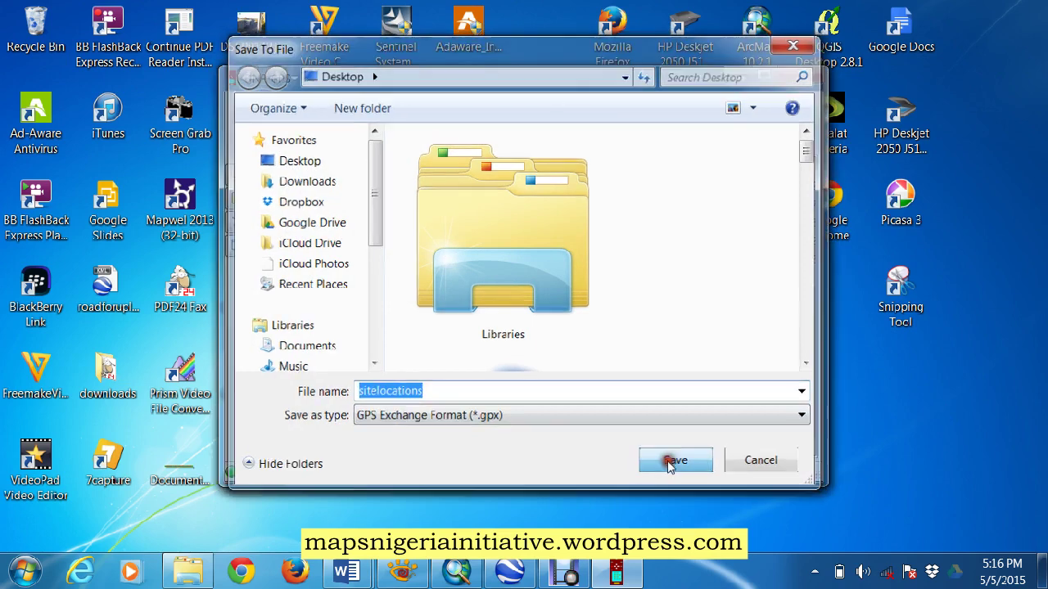
pyautogui.click(423, 235)
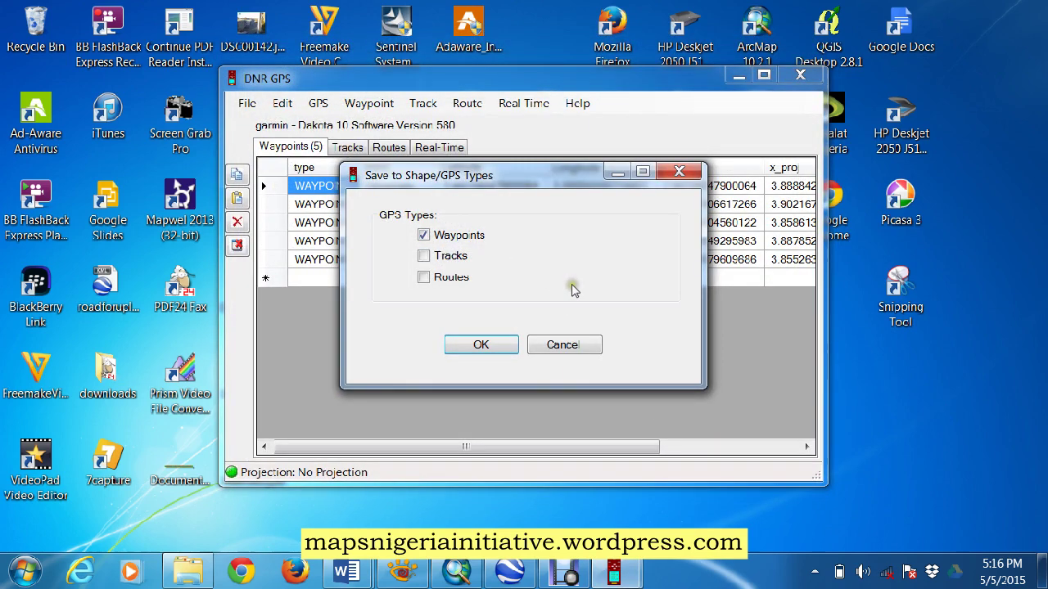
pyautogui.click(480, 345)
pyautogui.click(499, 332)
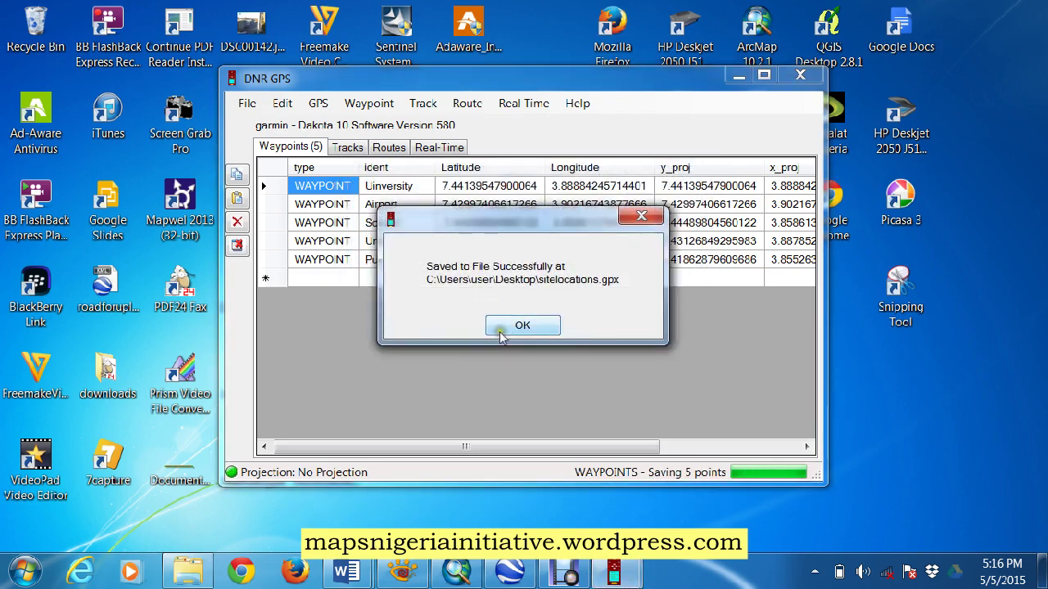
pyautogui.click(501, 334)
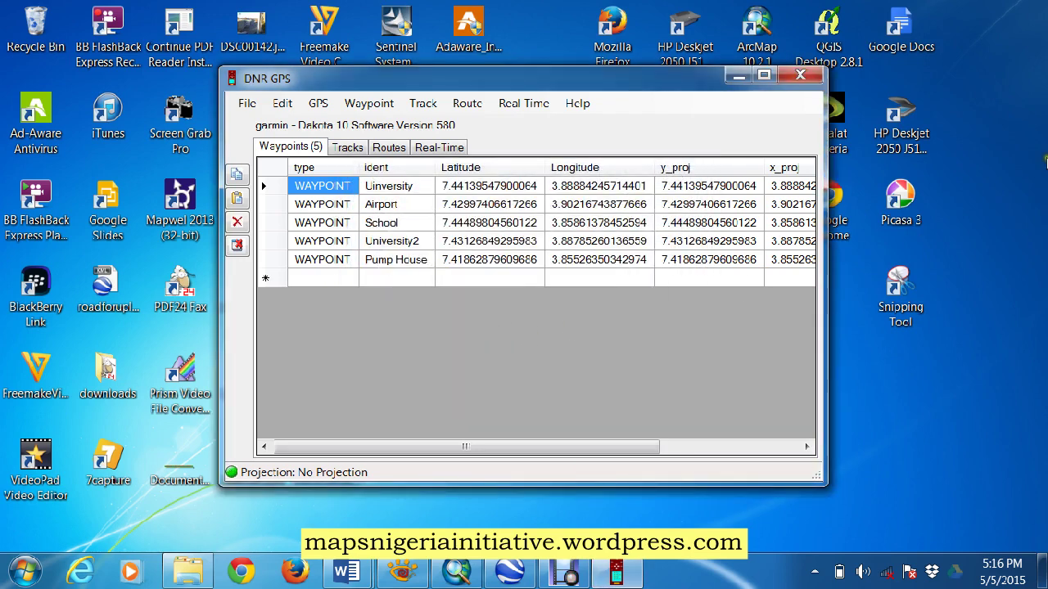
# Upload the waypoints to the Garmin Dakota under the name sites.
pyautogui.click(368, 103)
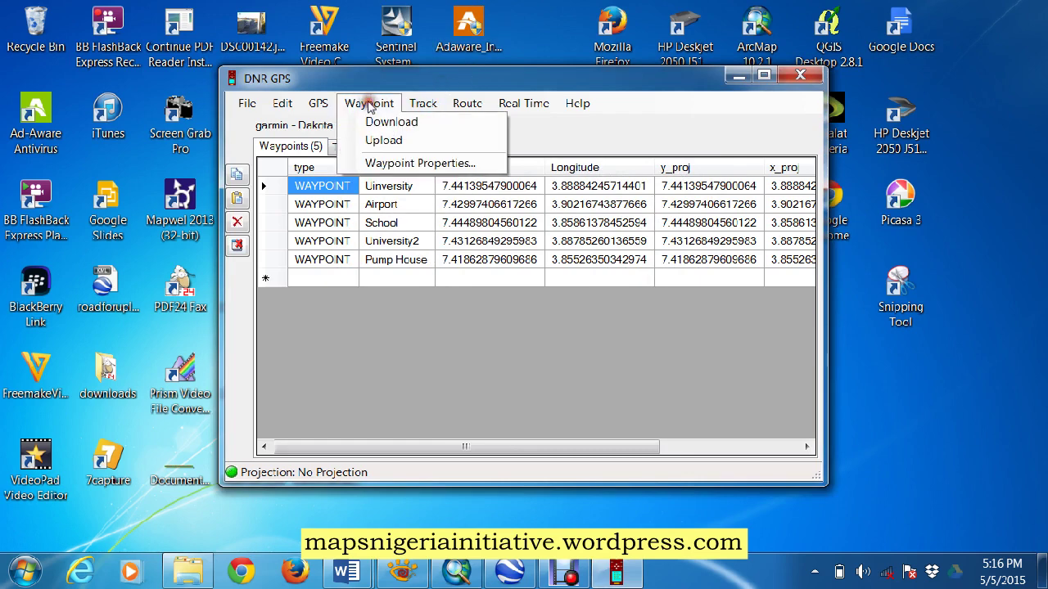
pyautogui.click(384, 141)
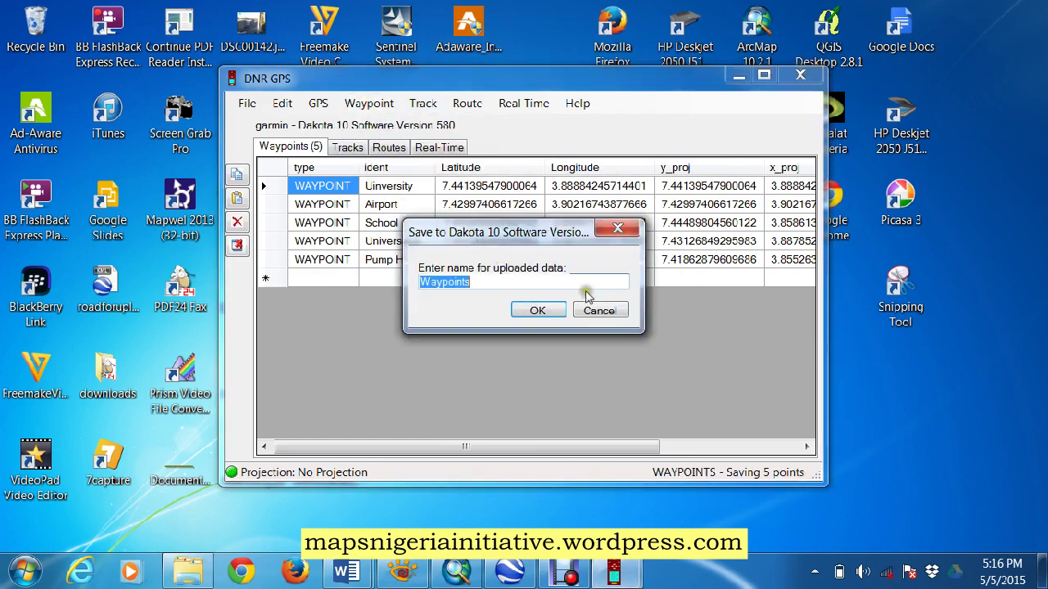
pyautogui.press('BackSpace')
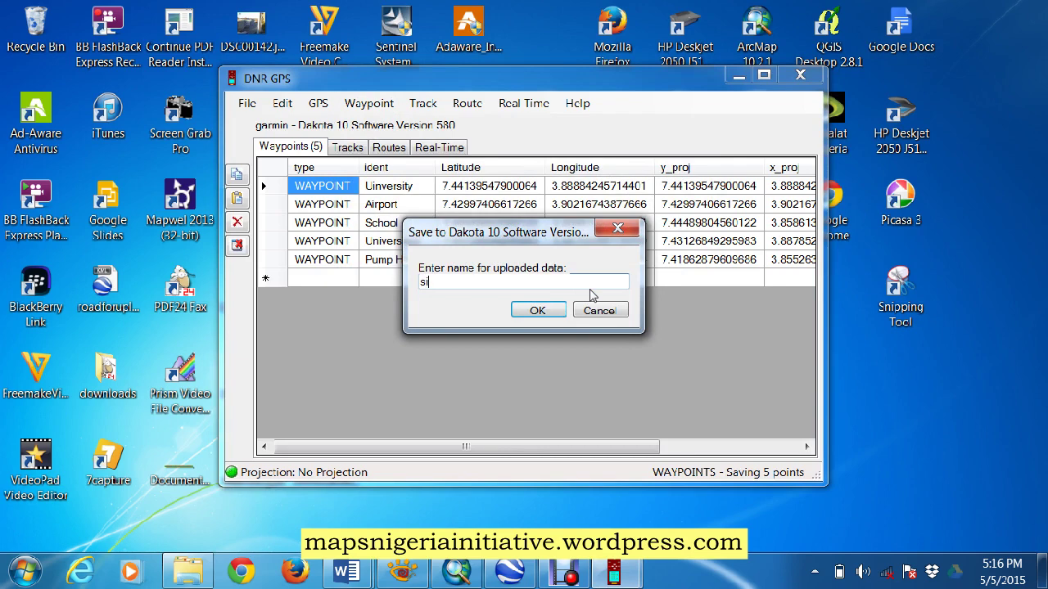
pyautogui.click(542, 313)
pyautogui.click(536, 325)
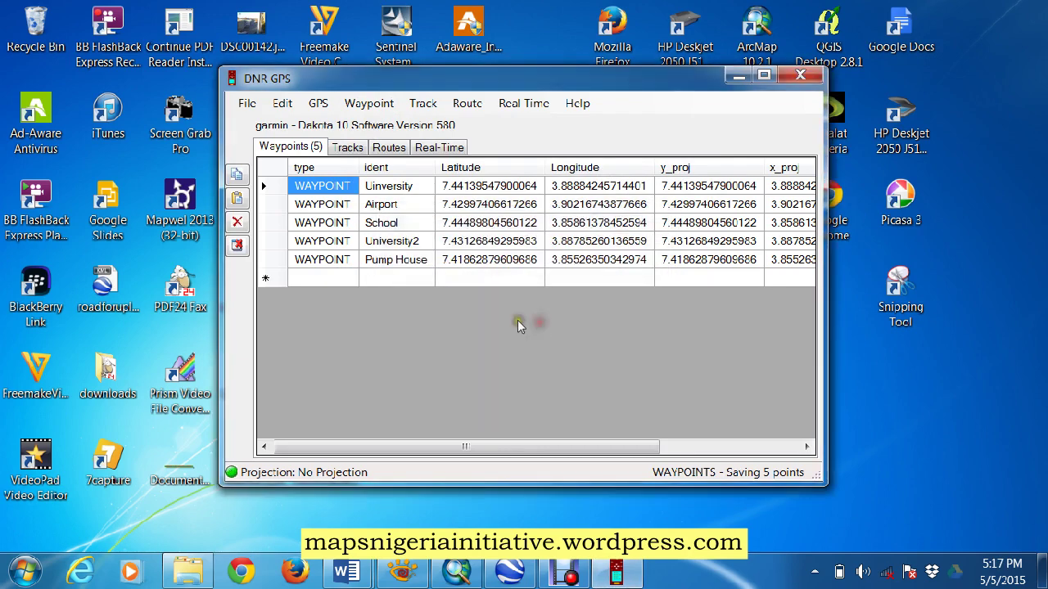
# Browse Garmin Dakota (E:) > Garmin > GPX and select sites_20150505-171701.gpx to confirm the upload.
pyautogui.click(25, 571)
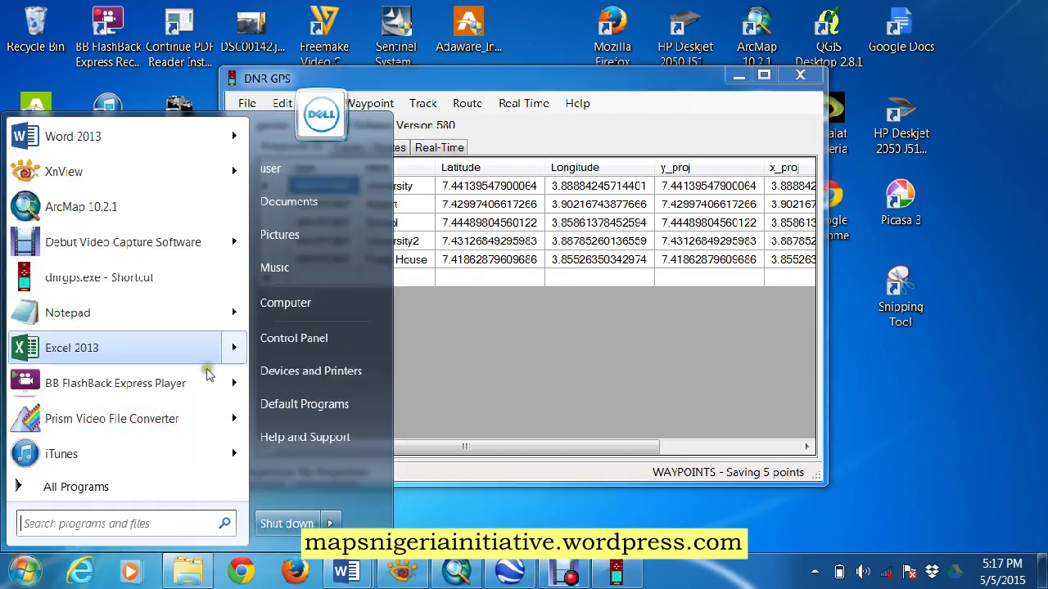
pyautogui.click(307, 303)
pyautogui.doubleClick(525, 226)
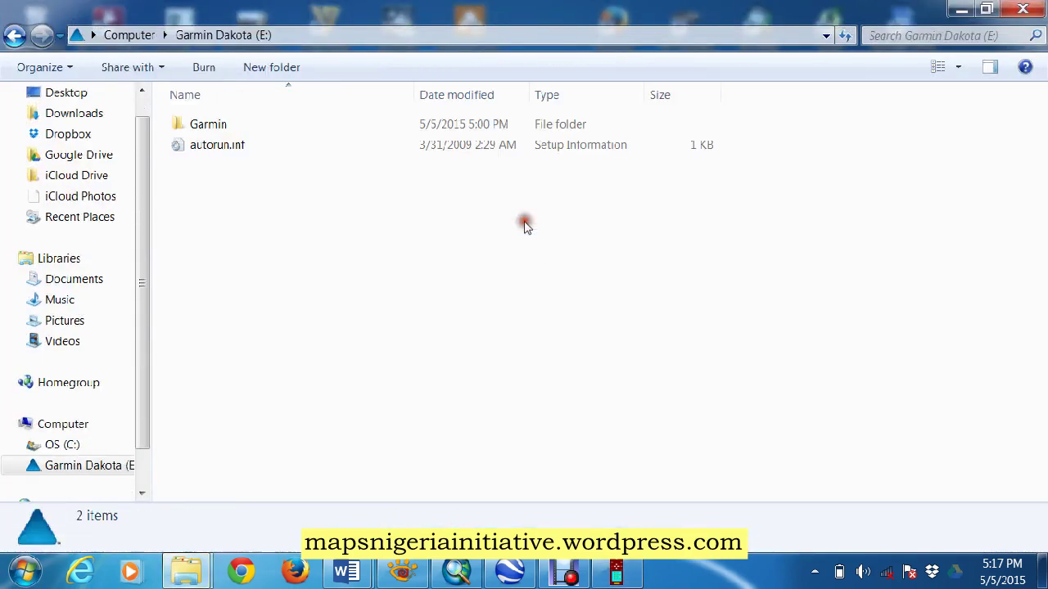
pyautogui.doubleClick(233, 126)
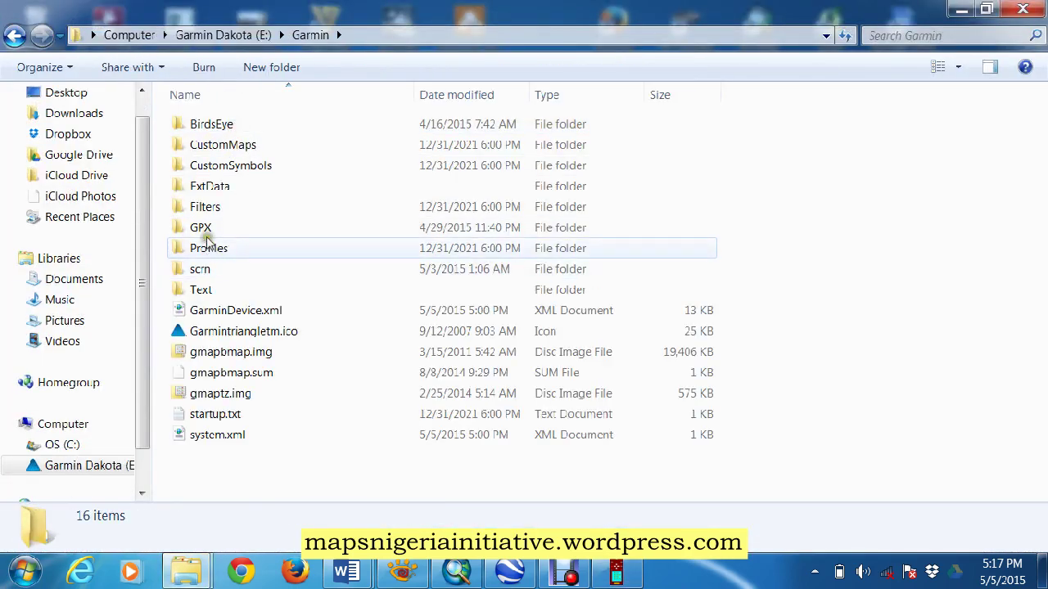
pyautogui.doubleClick(203, 230)
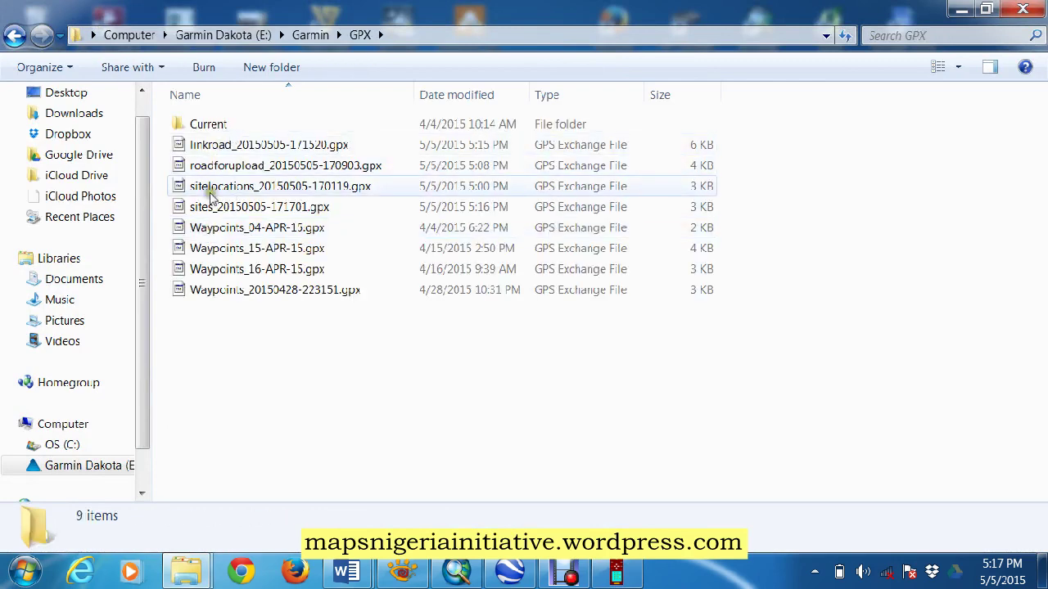
pyautogui.click(211, 206)
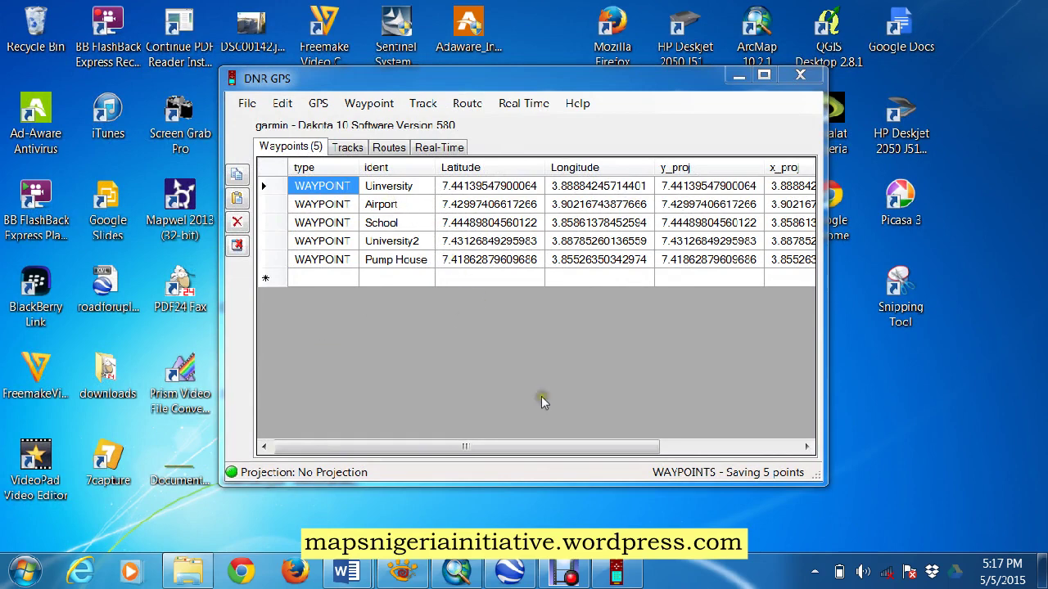
# Return to ArcMap and close the sitelocations attribute table to show linkroad and the site points.
pyautogui.click(457, 574)
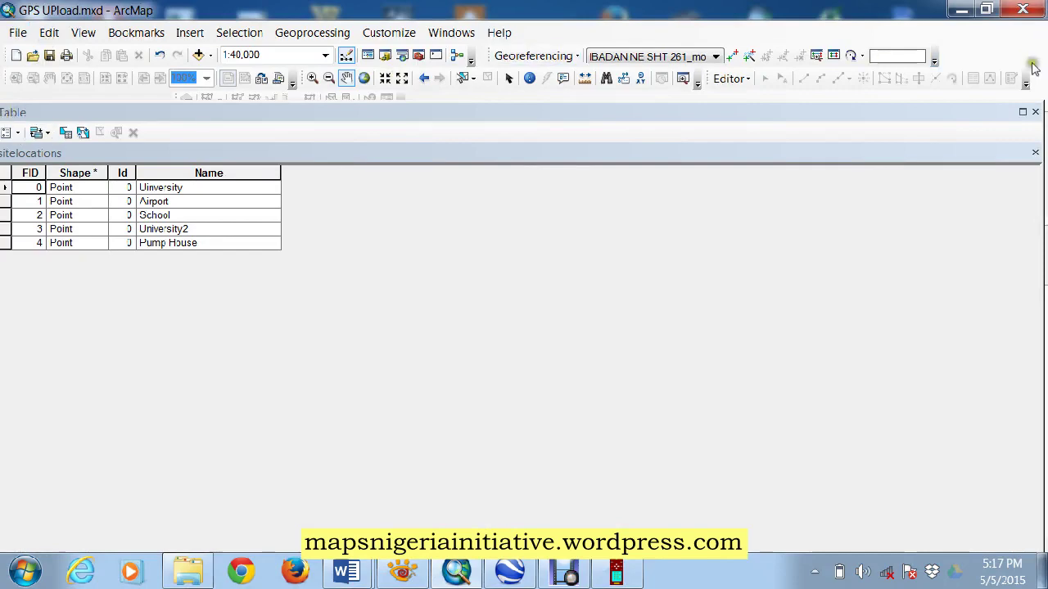
pyautogui.click(1035, 112)
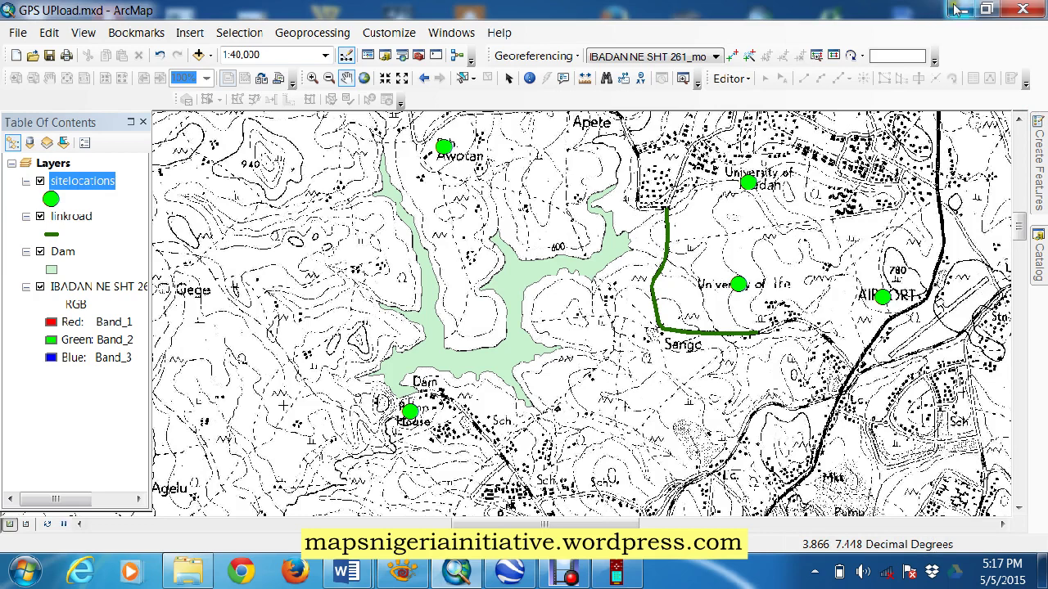
pyautogui.moveTo(618, 573)
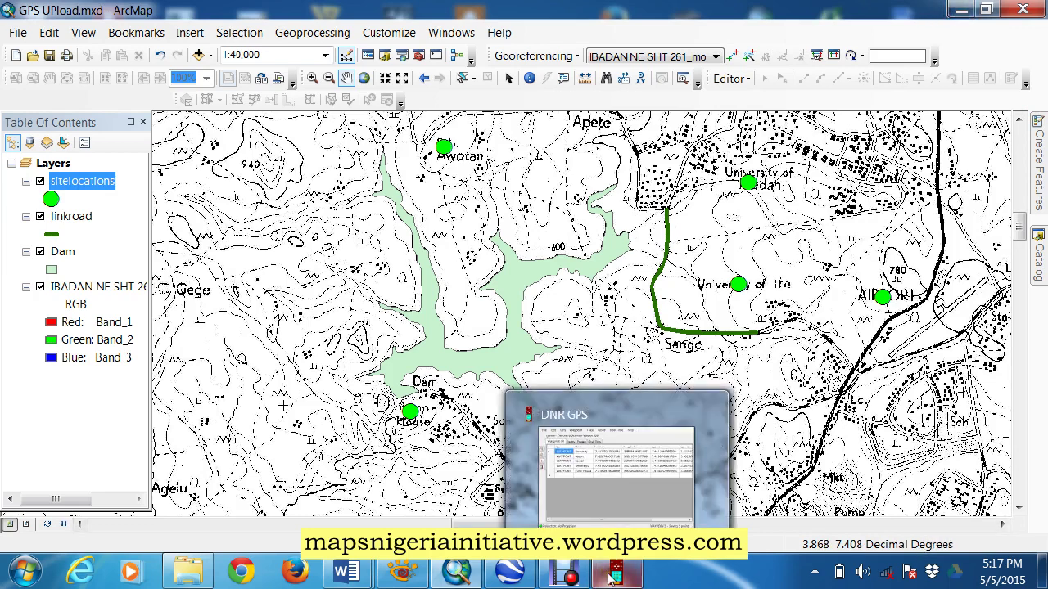